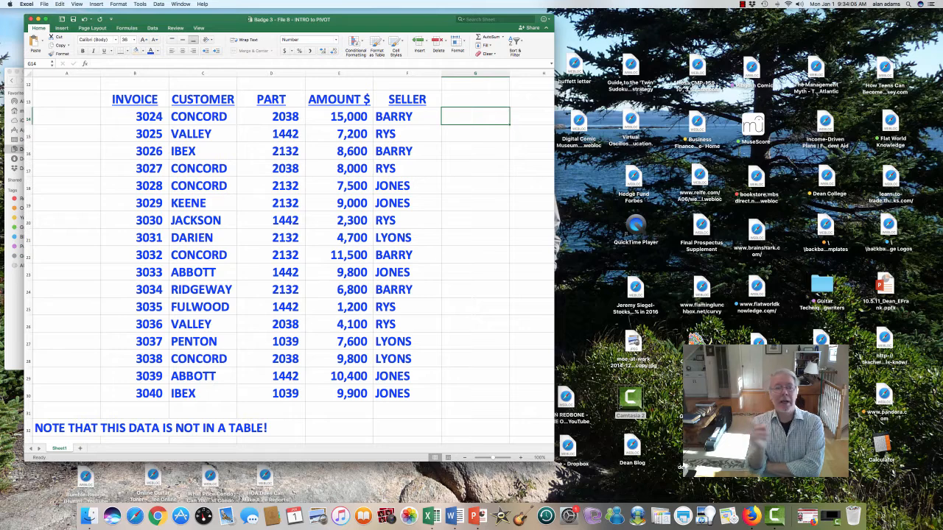
Review the worksheet's introductory notes on pivot tables and data management, down to the invoice data below them.
scroll(289, 260, up, 5)
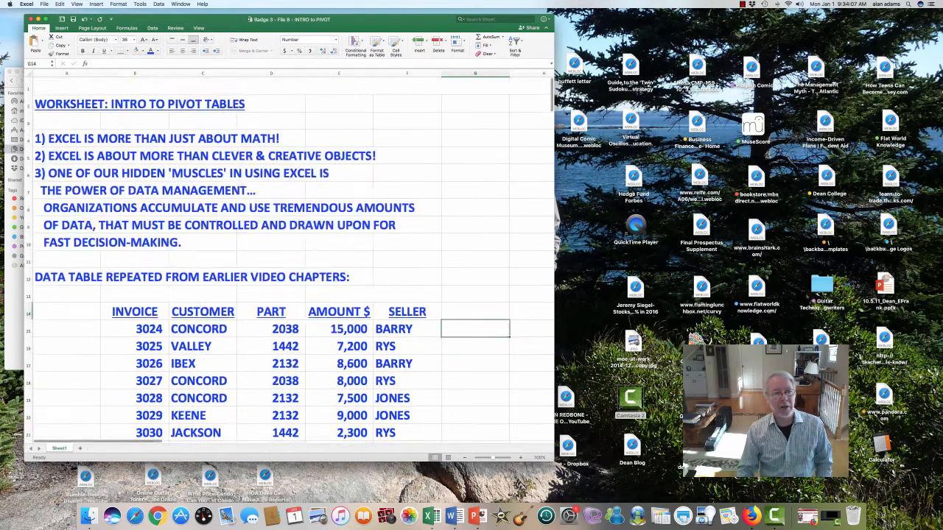
drag(66, 87, 206, 87)
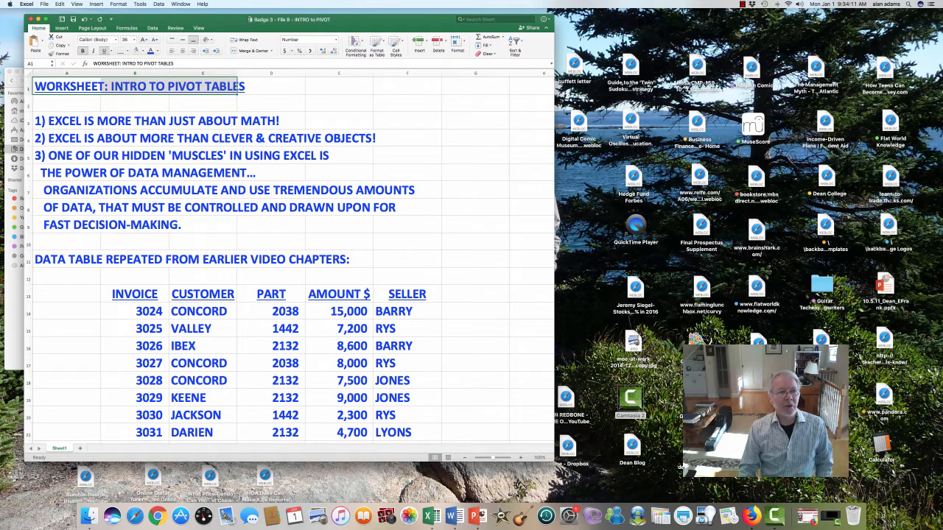
drag(66, 121, 413, 138)
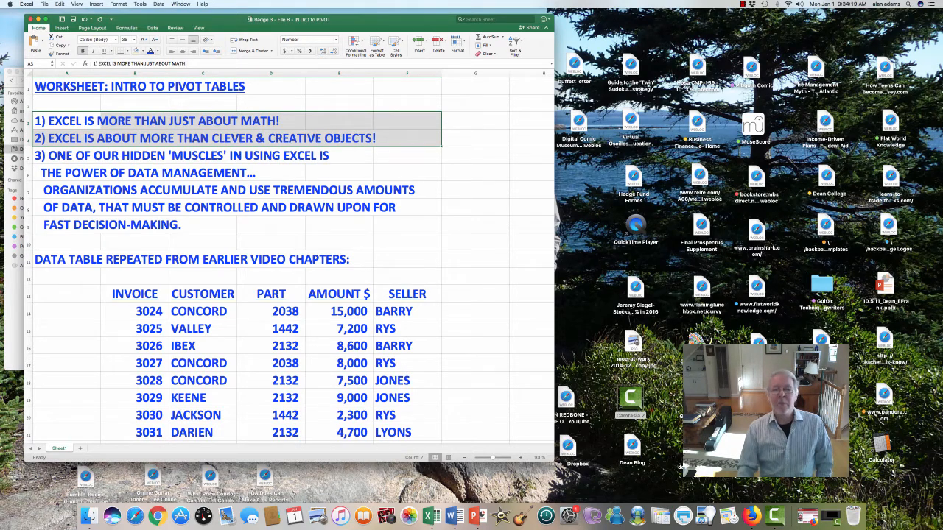
drag(44, 155, 298, 175)
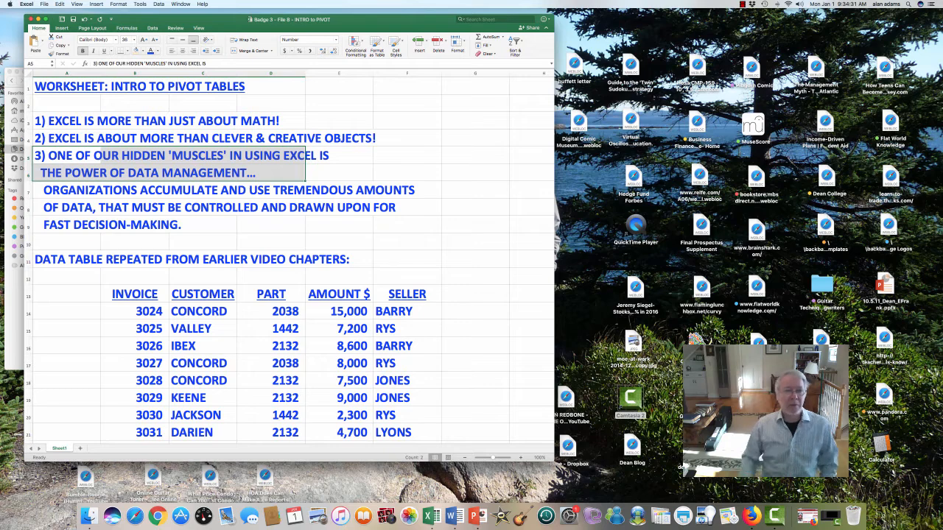
drag(66, 191, 472, 225)
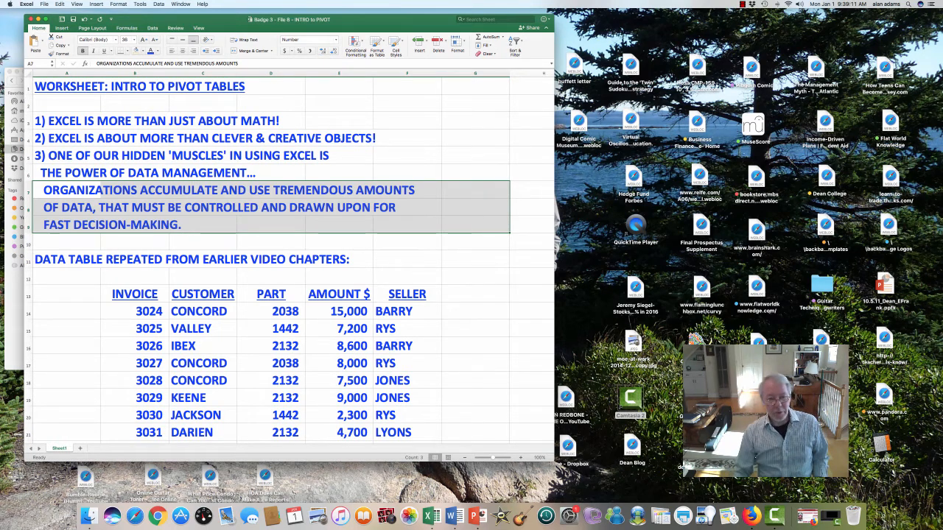
scroll(289, 262, down, 6)
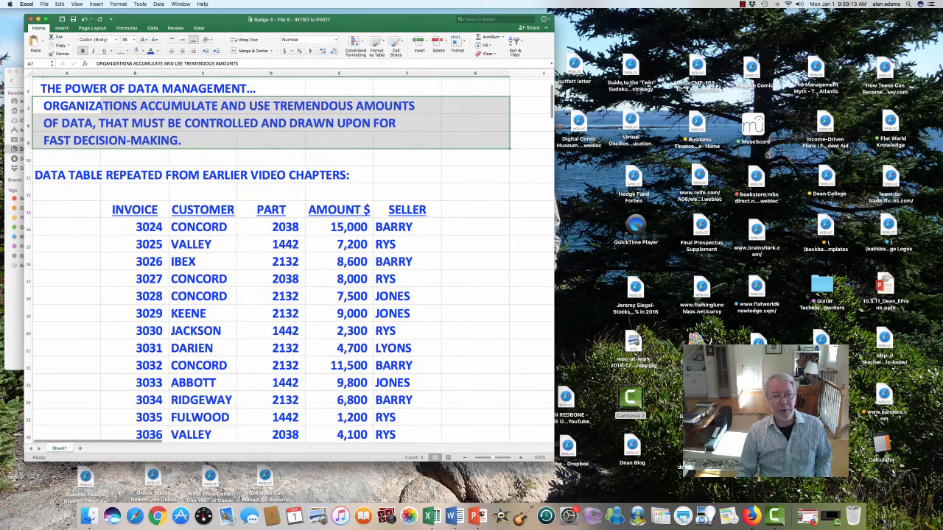
scroll(289, 263, down, 2)
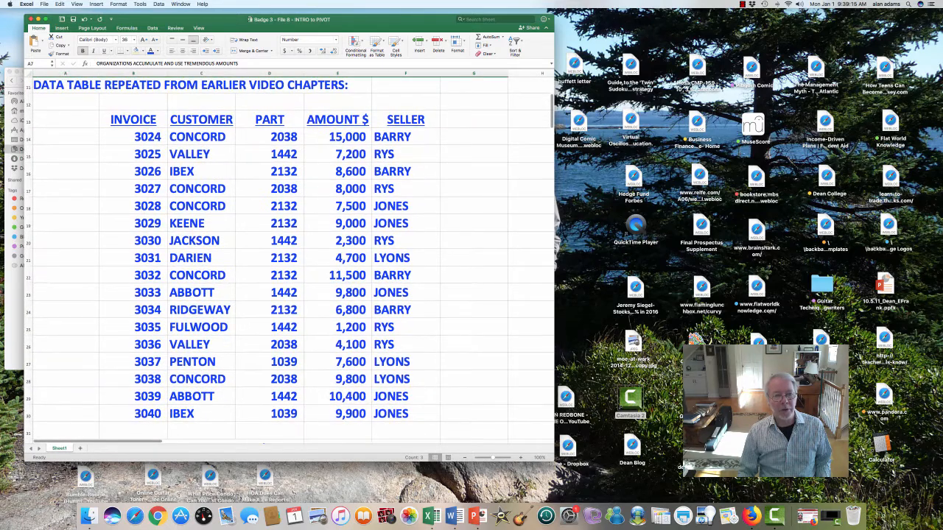
scroll(288, 263, up, 1)
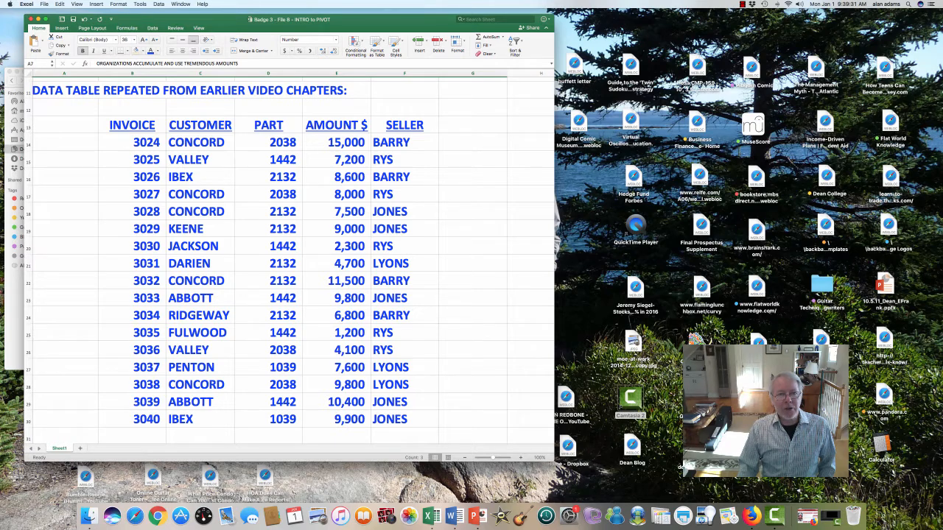
Rename the AMOUNT $ column header in E13 to AMOUNT.
click(268, 125)
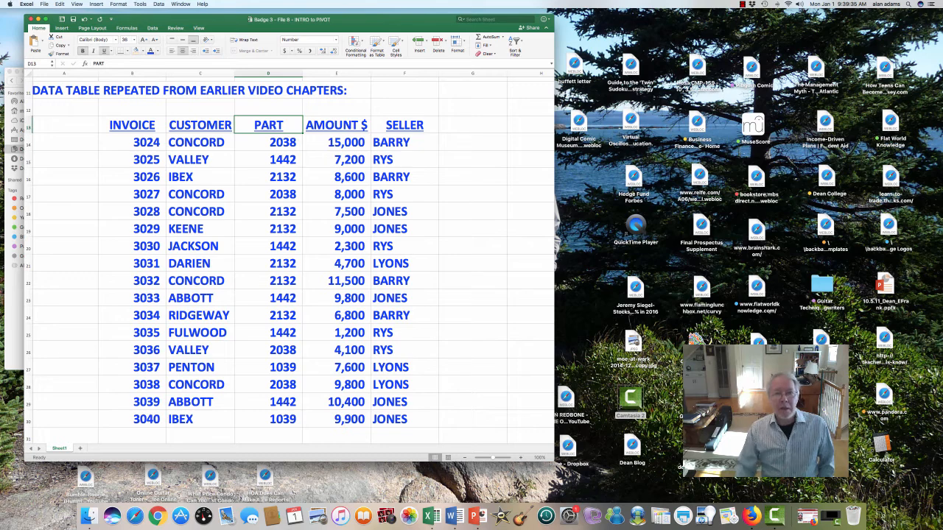
click(336, 126)
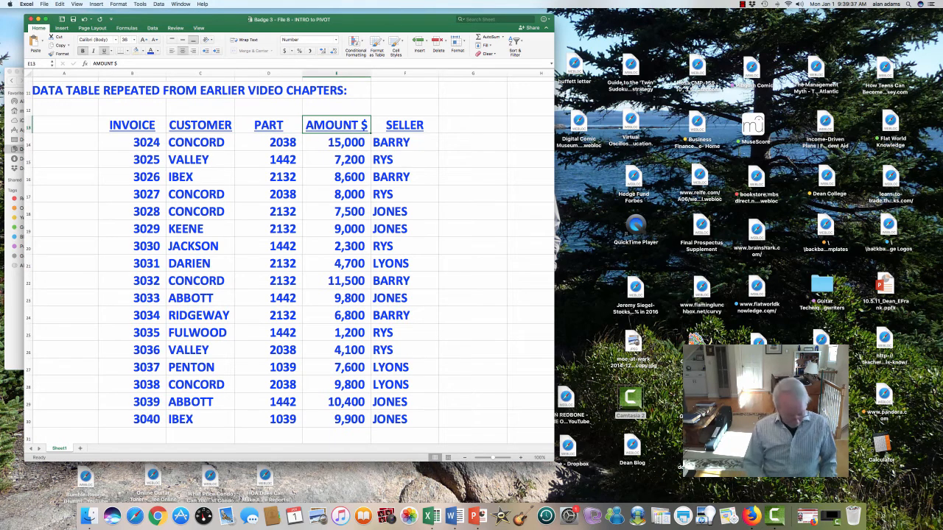
text(AMOUN)
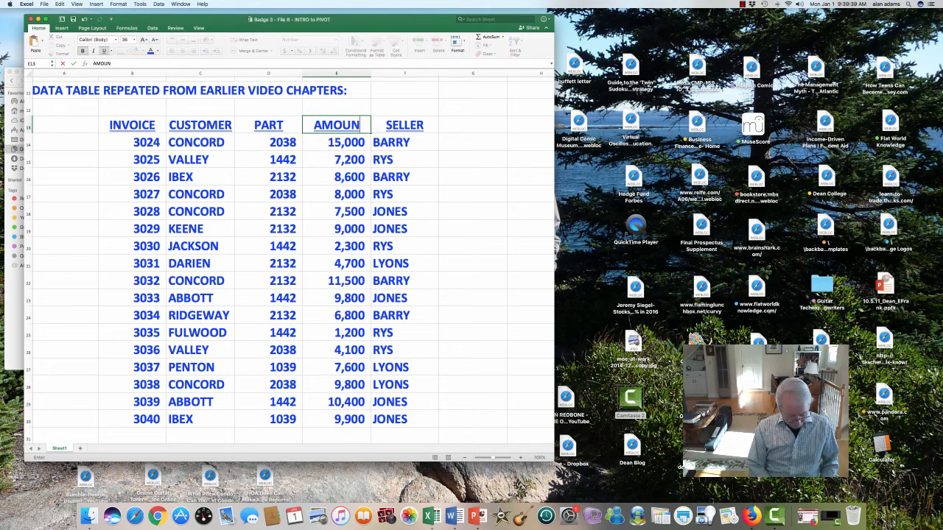
text(T)
key(Return)
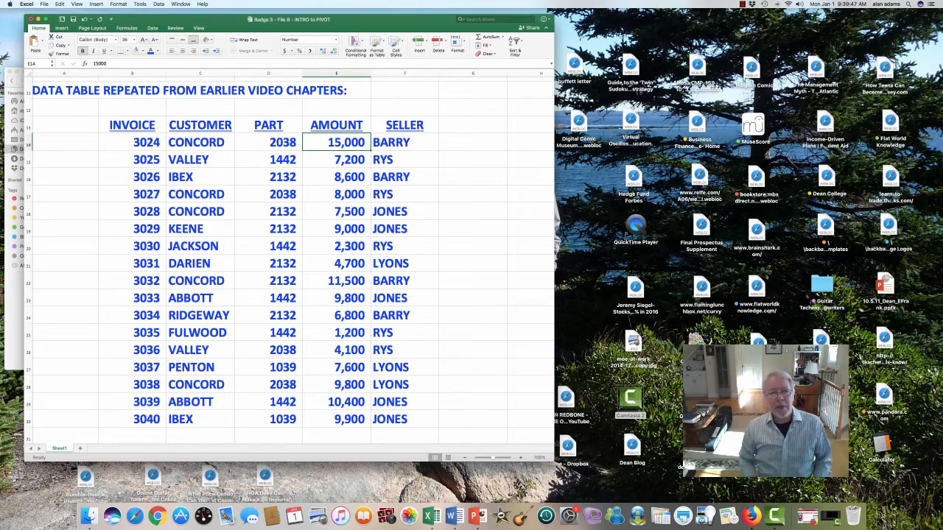
Examine the Seller, Invoice, Customer and Part columns, including the part numbers on the CONCORD rows for invoices 3027 and 3028.
key(Right)
key(Up)
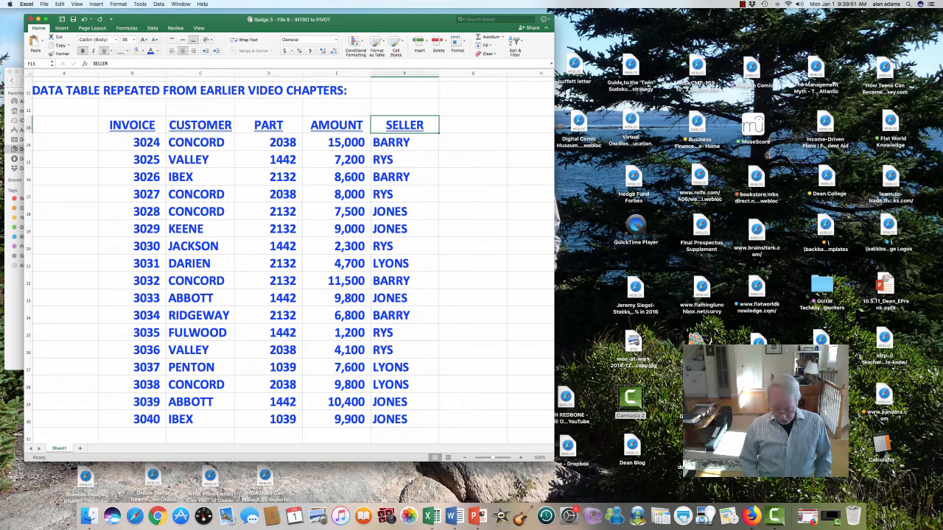
key(Up)
key(Down)
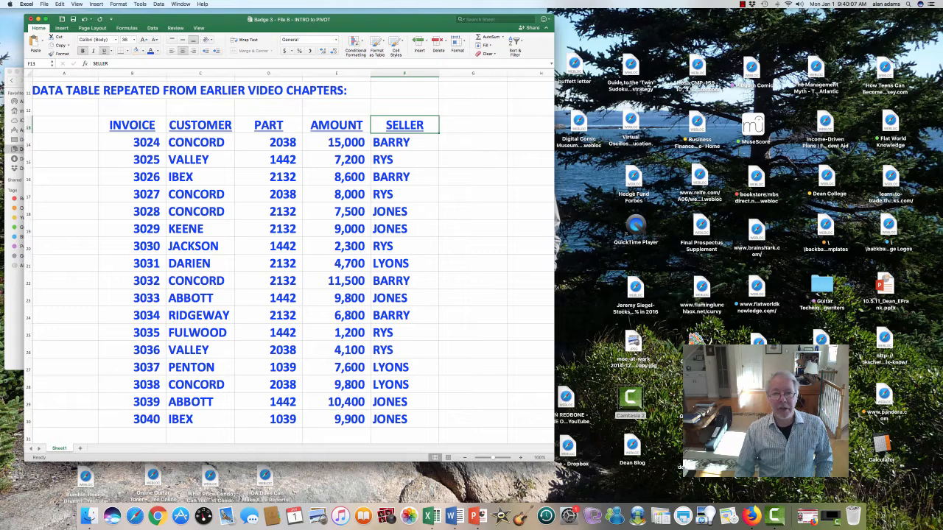
drag(405, 142, 405, 419)
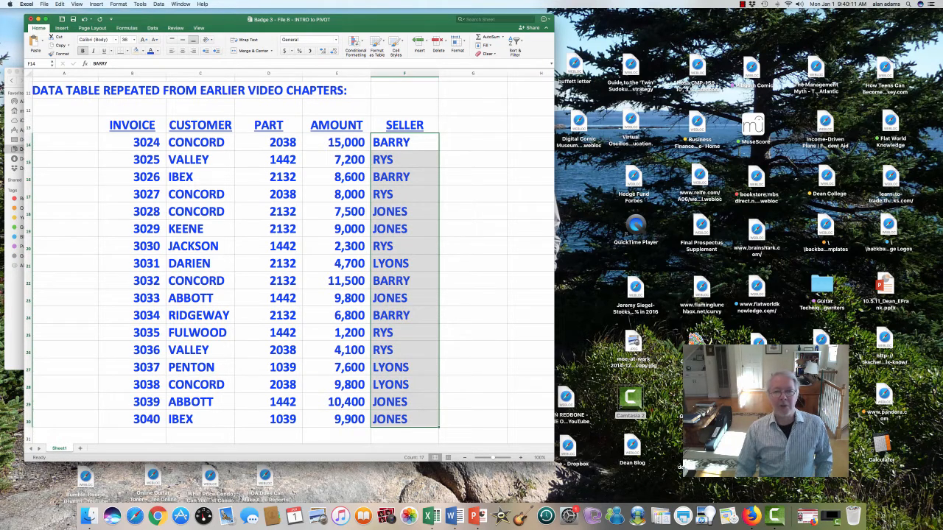
click(404, 142)
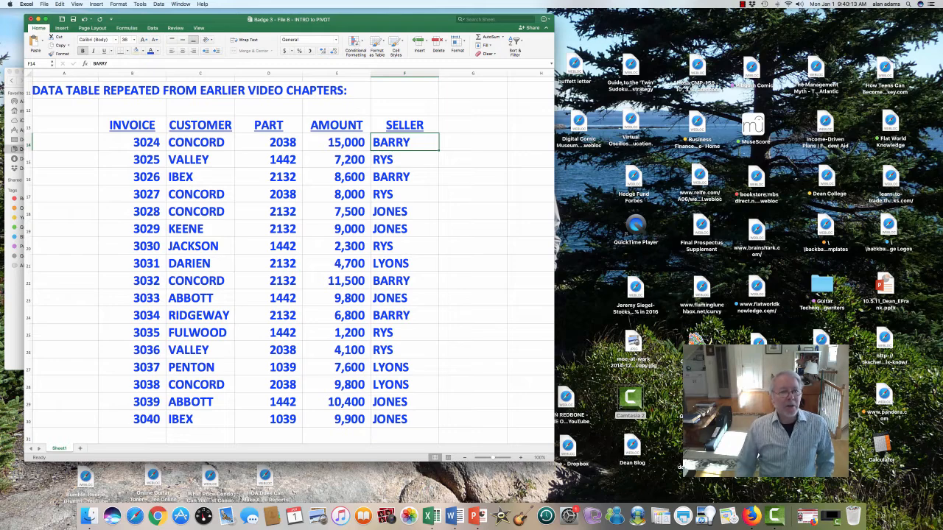
drag(132, 142, 132, 419)
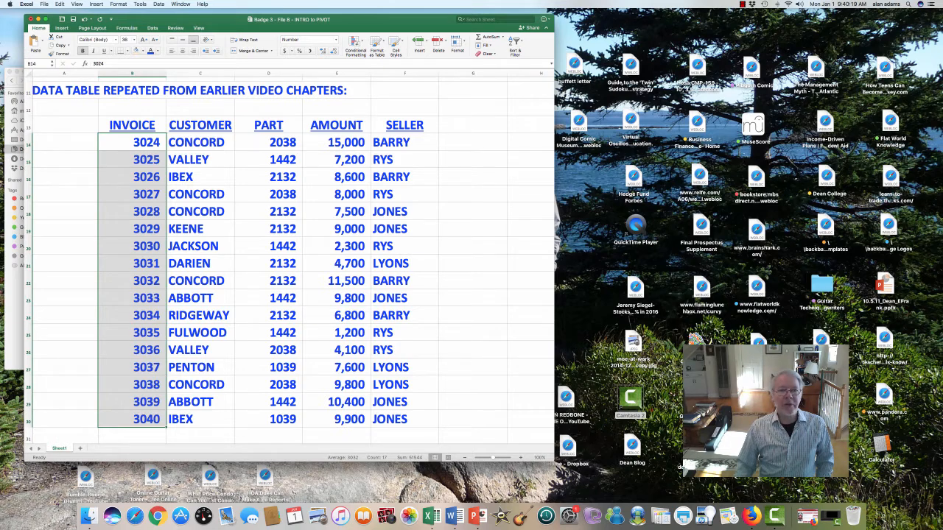
drag(196, 142, 196, 419)
drag(283, 142, 283, 367)
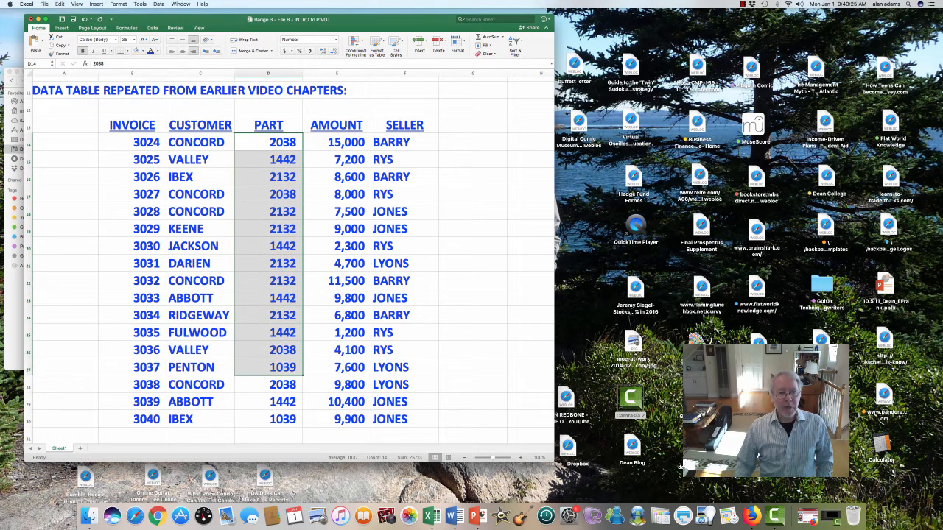
drag(200, 194, 200, 211)
click(268, 194)
click(268, 211)
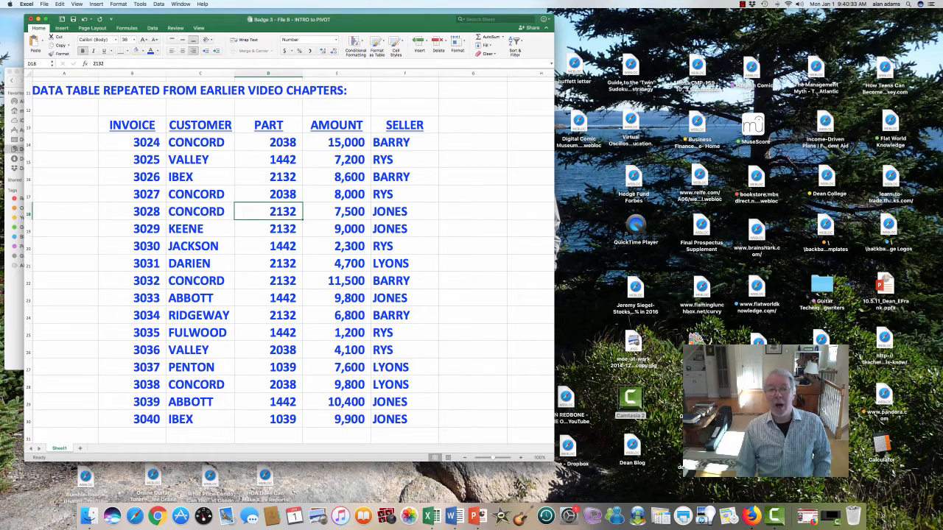
Examine the fields of invoice 3024, compare the sellers on the CONCORD rows, and look over the whole data range with headers.
click(336, 142)
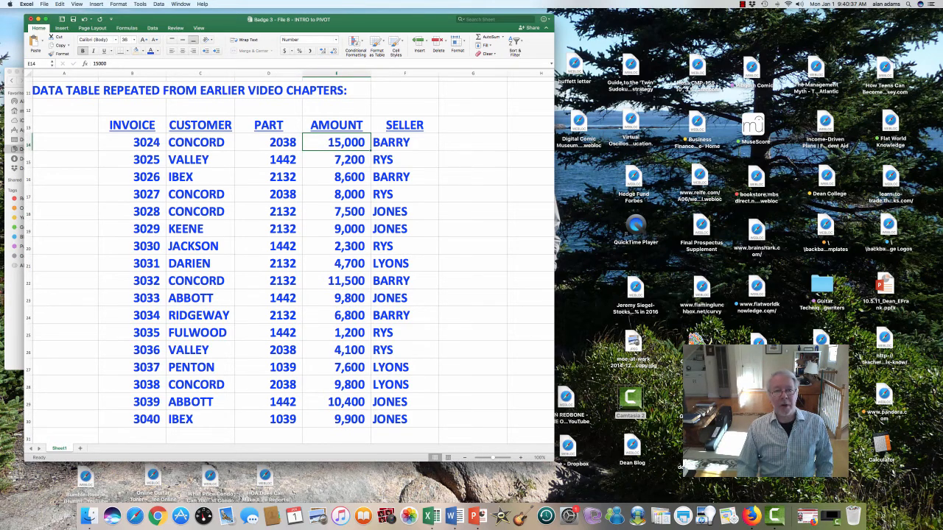
click(201, 142)
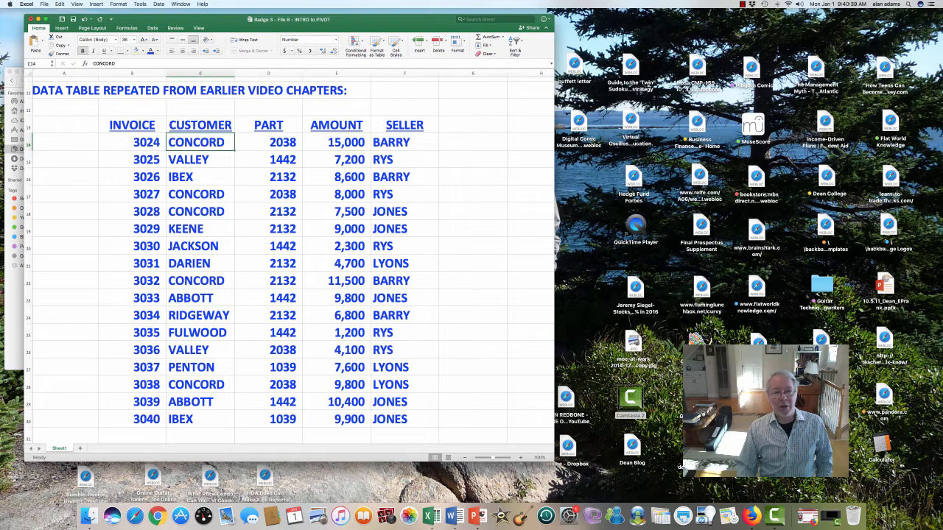
click(268, 143)
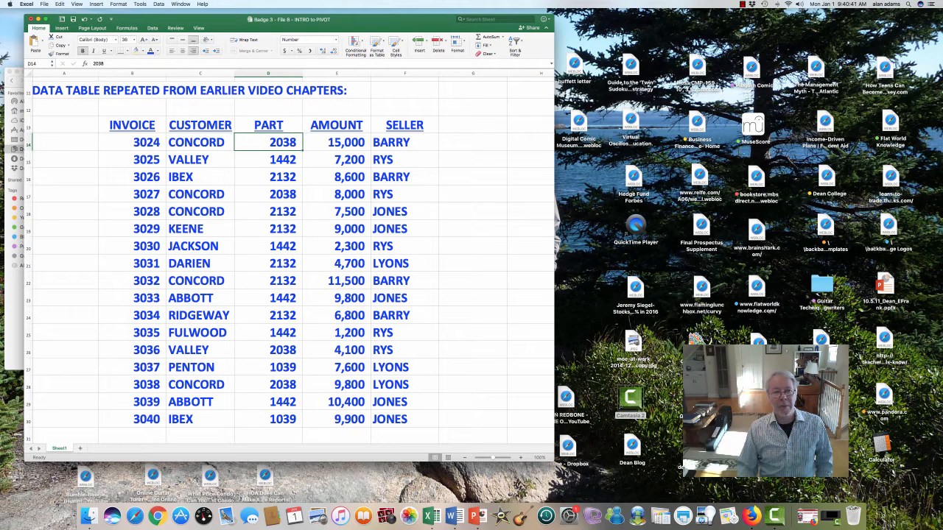
click(133, 143)
click(337, 142)
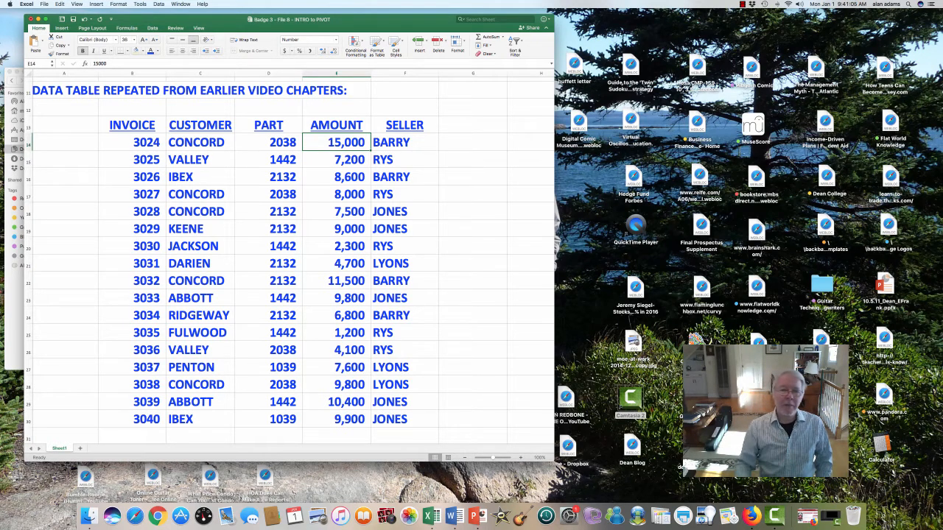
click(405, 142)
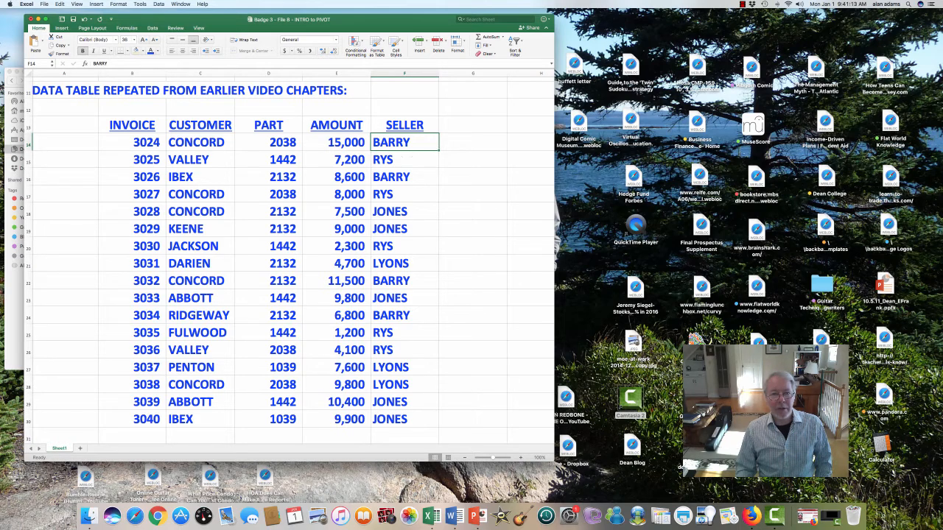
click(405, 195)
click(405, 212)
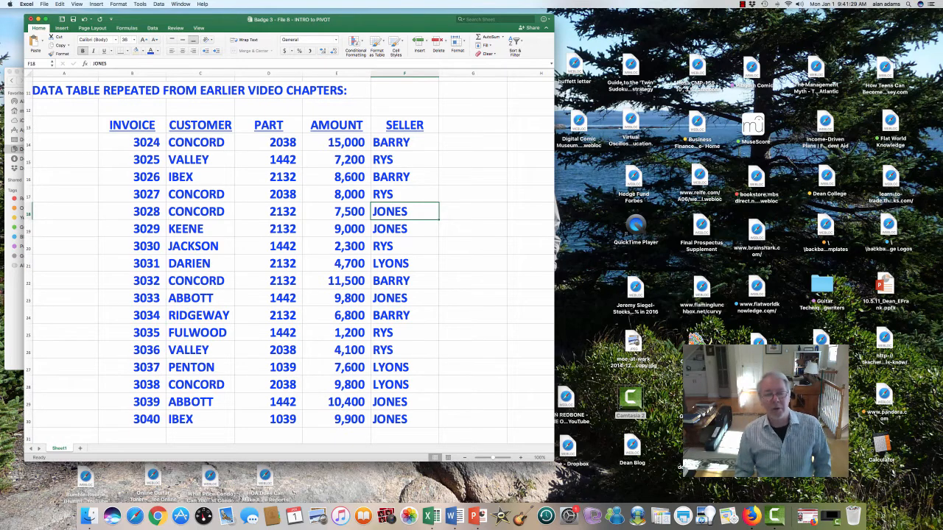
click(405, 143)
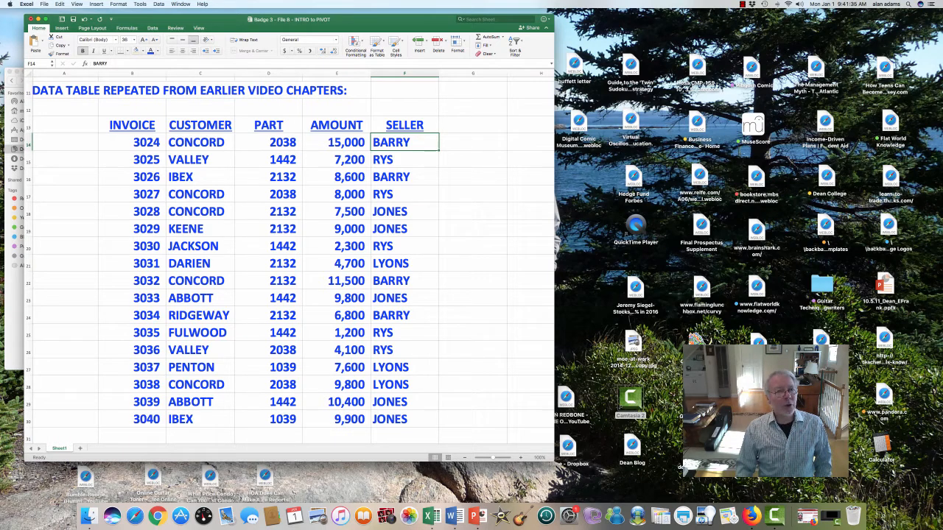
drag(132, 125, 405, 419)
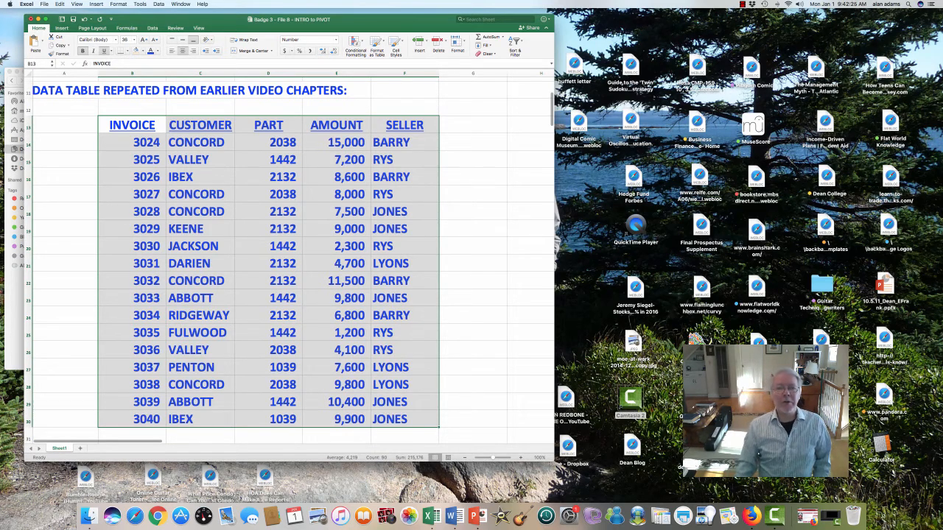
click(404, 143)
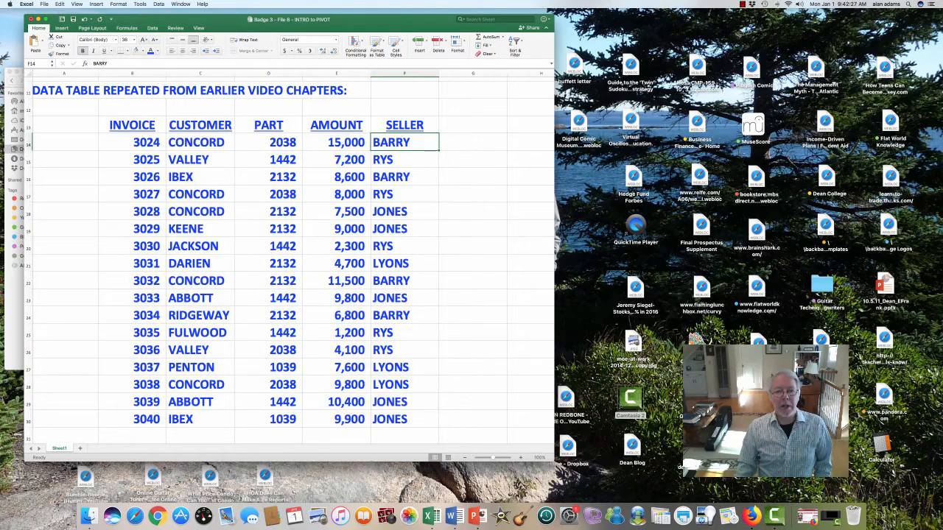
key(shift+super+Down)
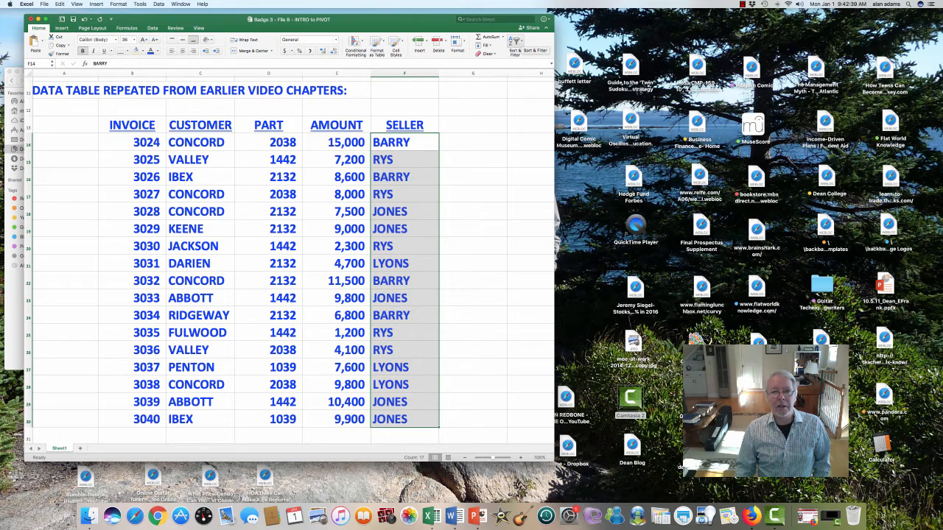
click(515, 43)
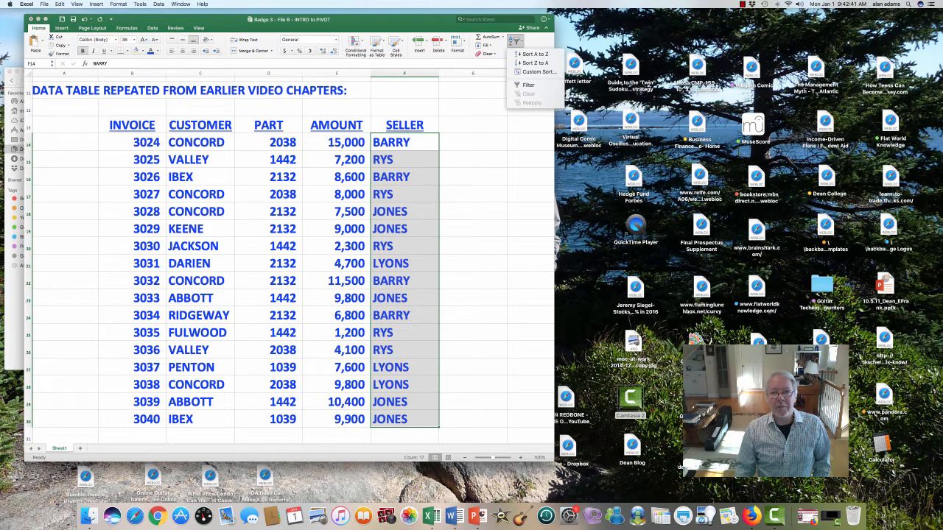
click(537, 71)
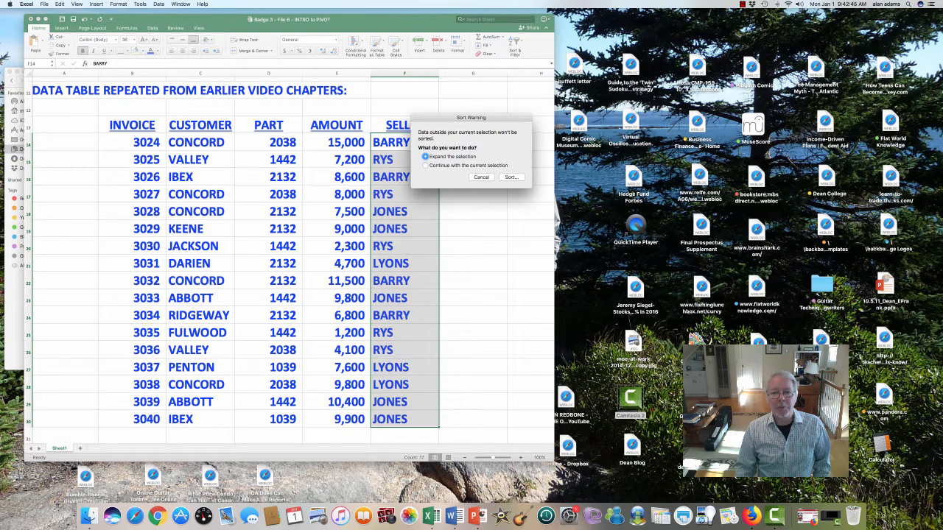
click(481, 177)
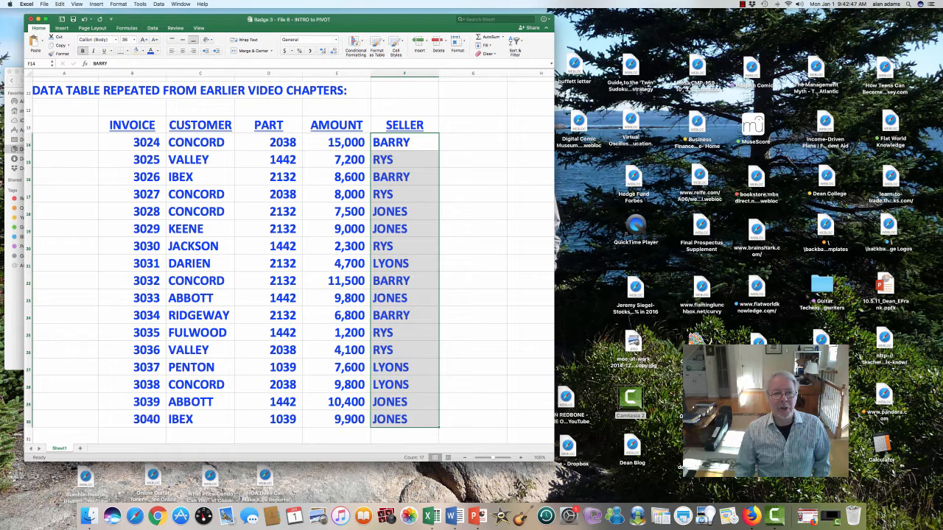
Sort the invoice records in B14:F30 by the SELLER column's values in A to Z order.
drag(133, 142, 404, 404)
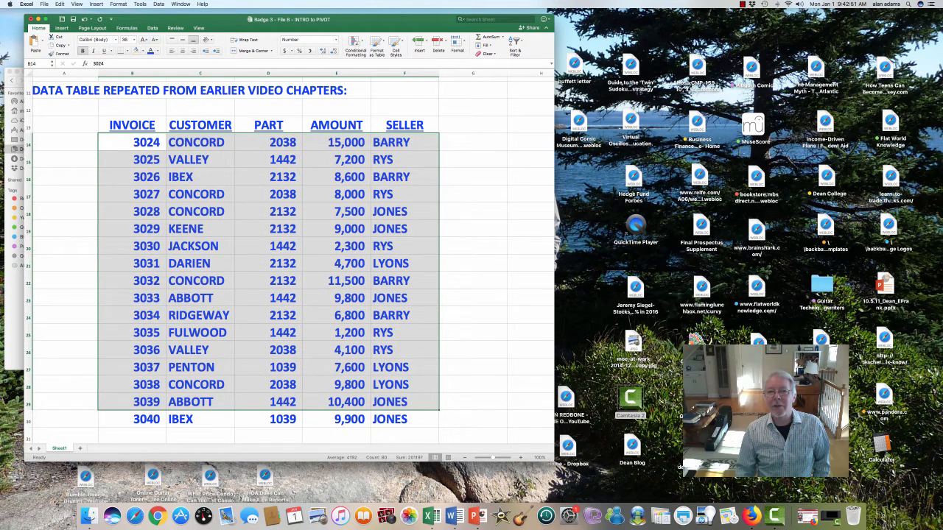
click(404, 195)
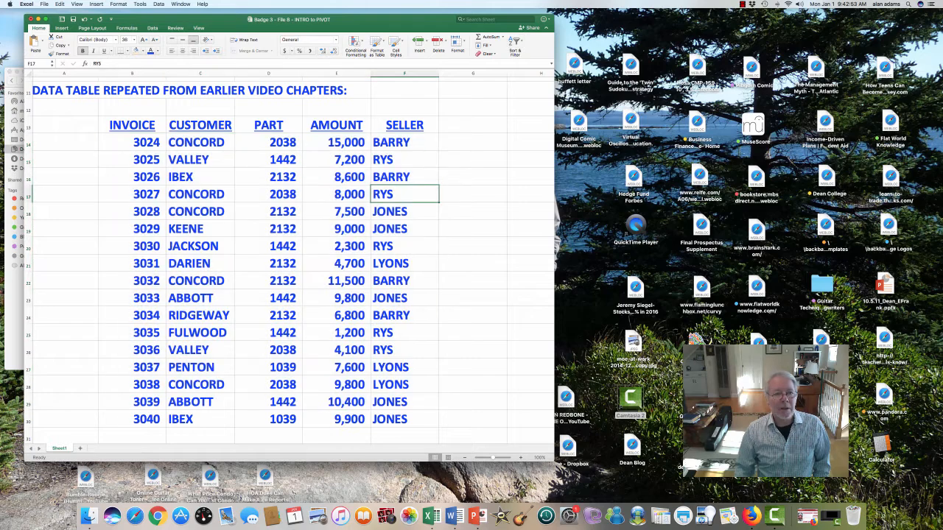
drag(133, 143, 404, 418)
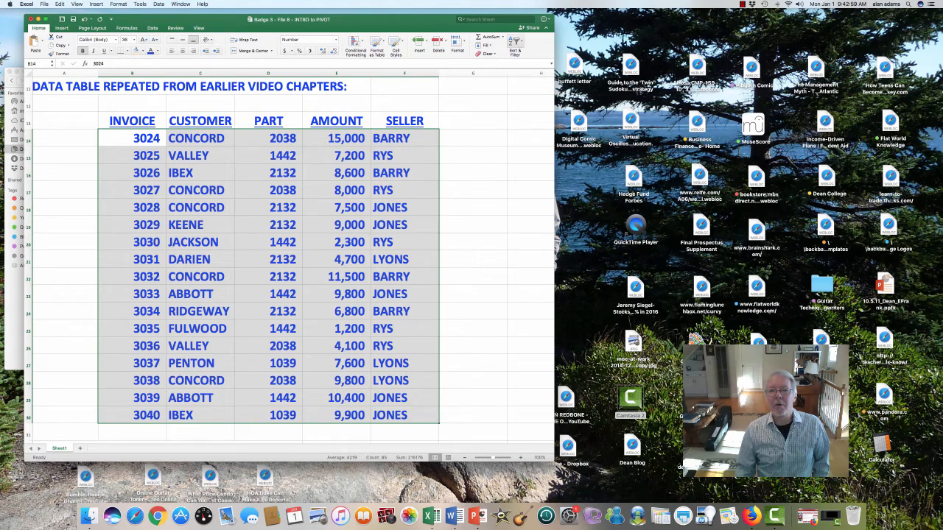
click(514, 42)
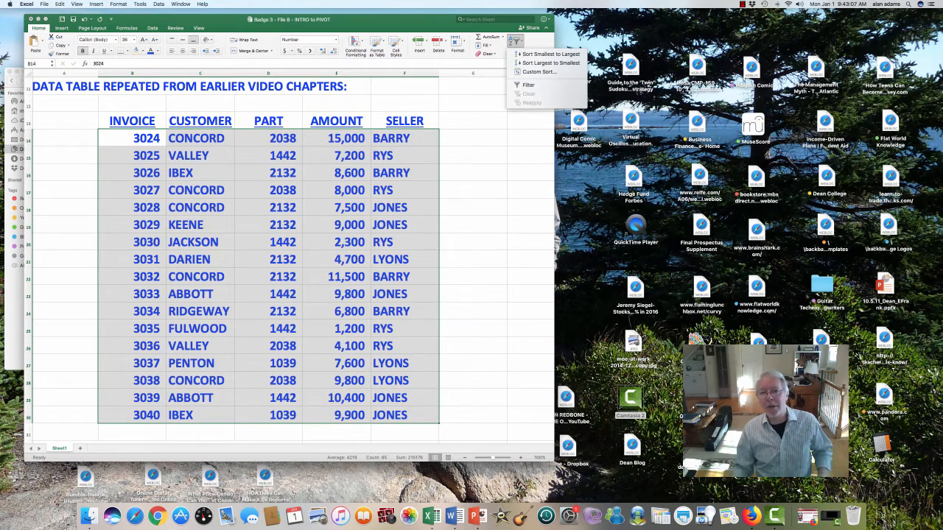
click(538, 71)
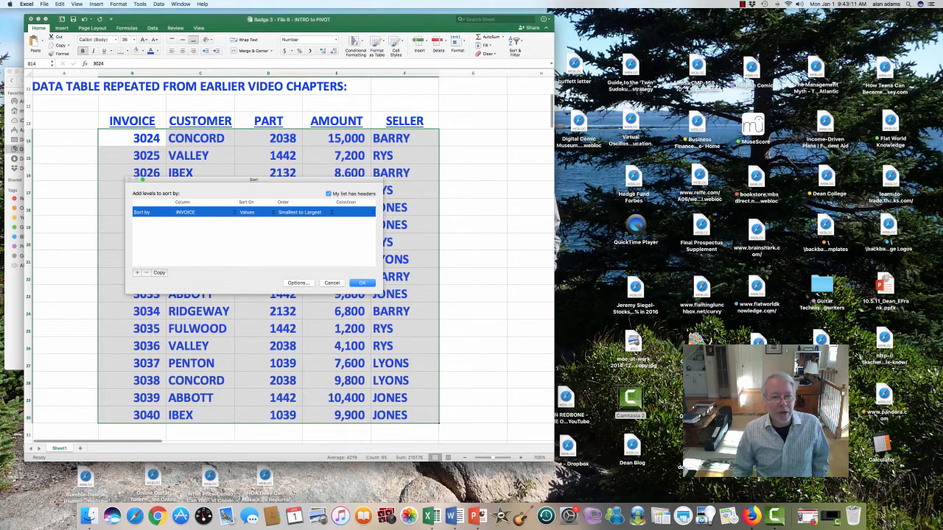
click(199, 212)
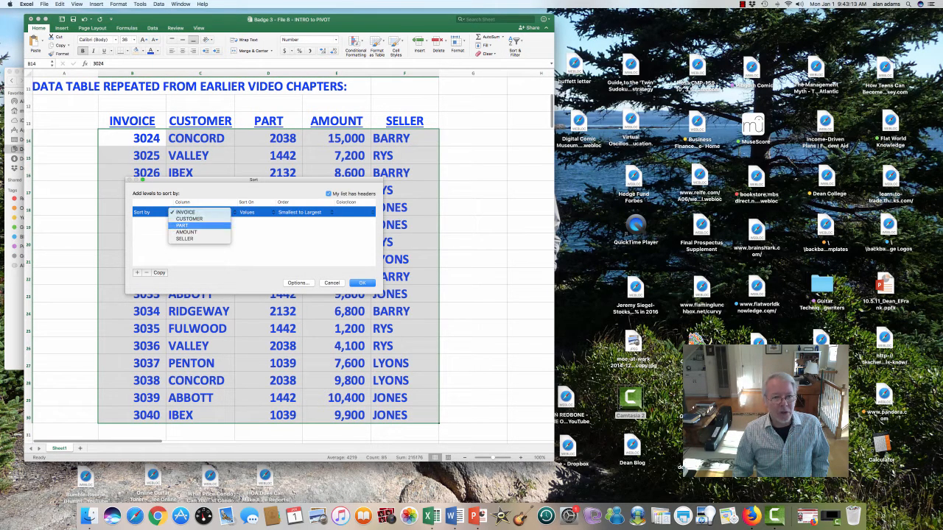
click(185, 238)
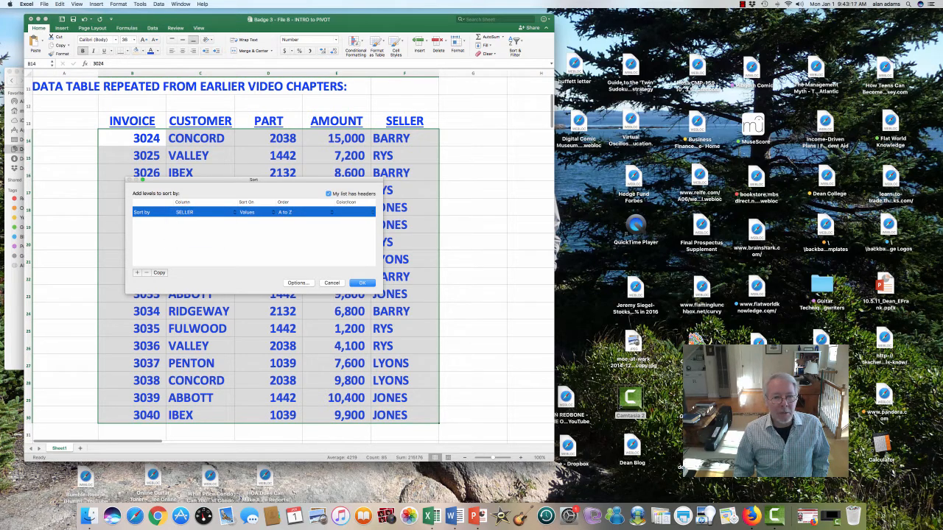
key(Return)
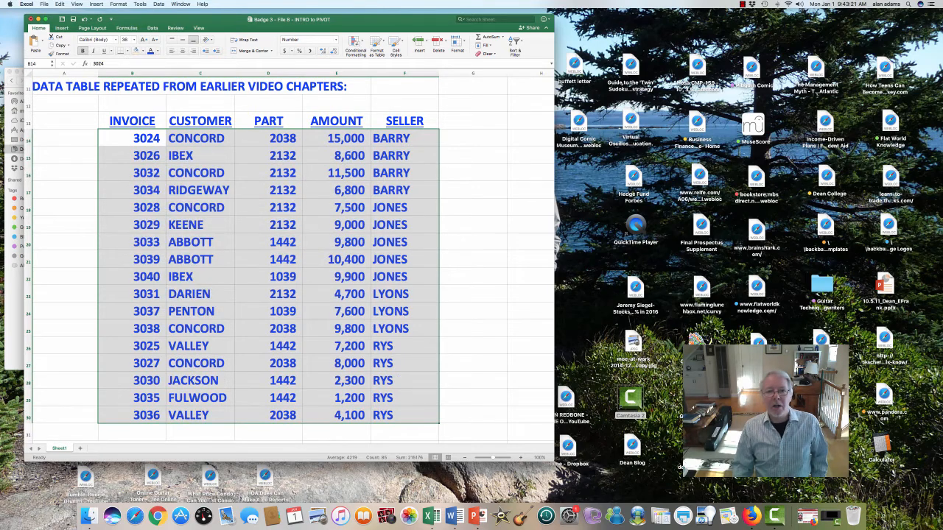
Total the first seller's amounts in G17 with a SUM of E14:E17.
click(473, 190)
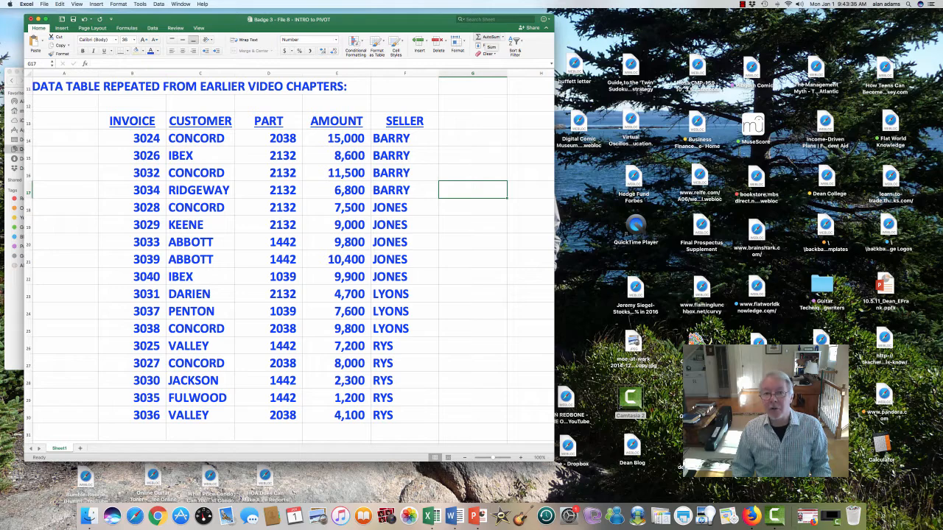
click(488, 36)
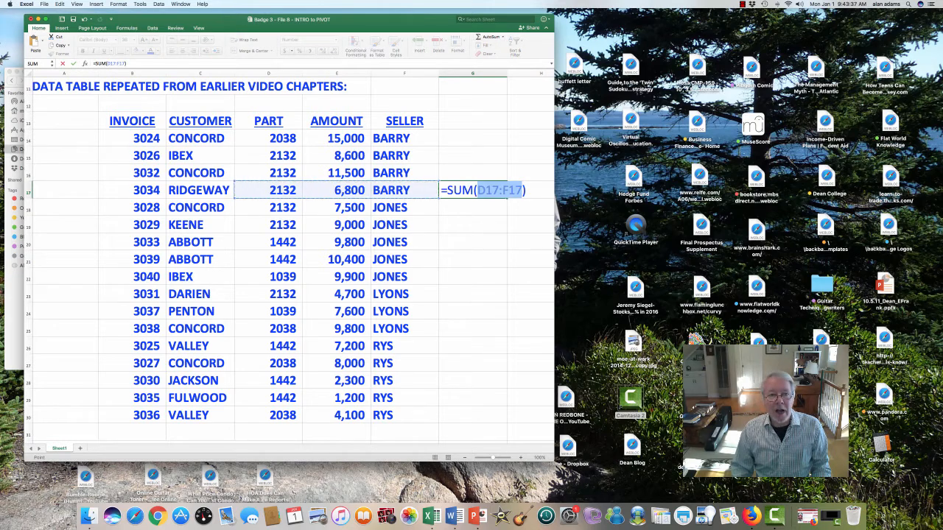
drag(354, 138, 360, 190)
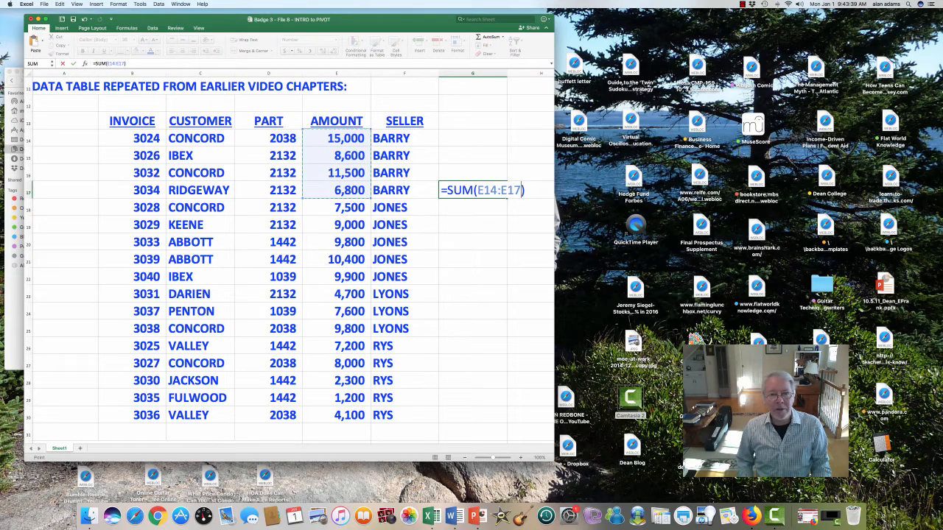
key(Return)
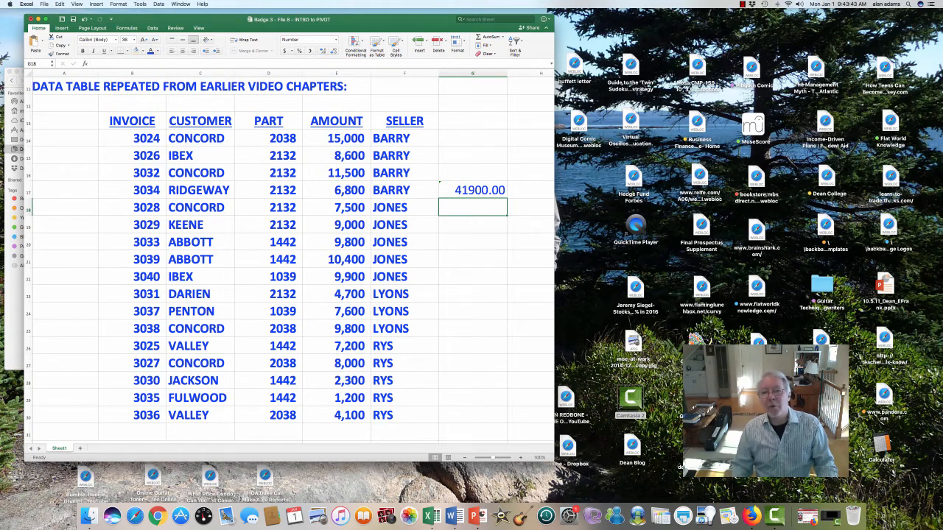
Enter a SUM of E17:E22 in G21, and check the formula against the first and last amounts in its range.
click(473, 259)
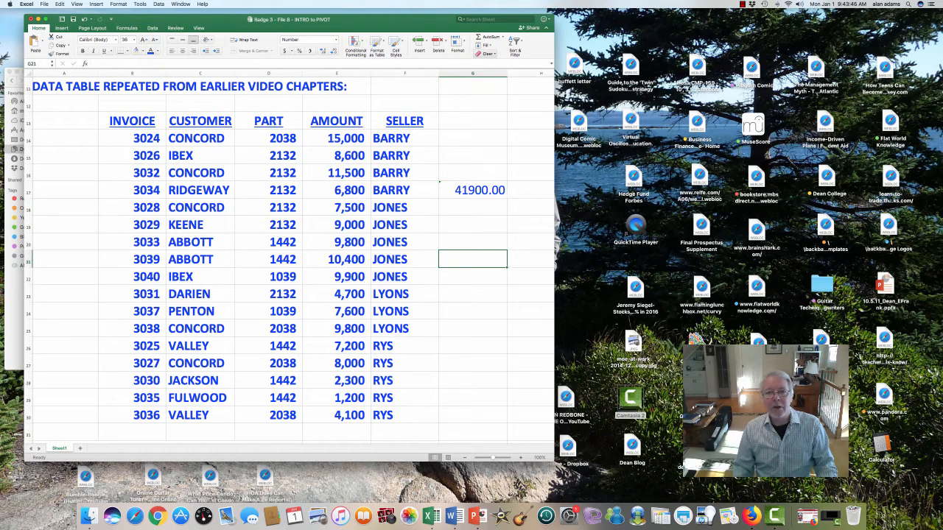
click(488, 37)
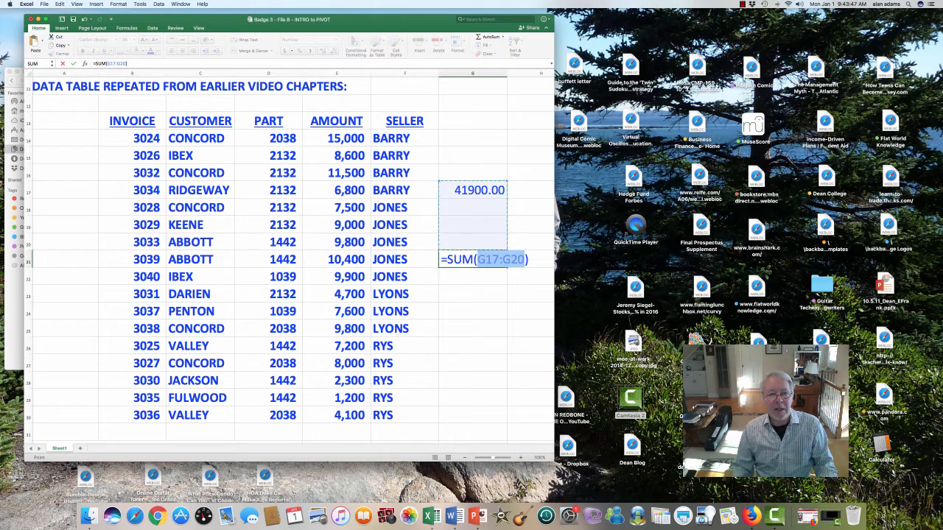
drag(347, 191, 372, 280)
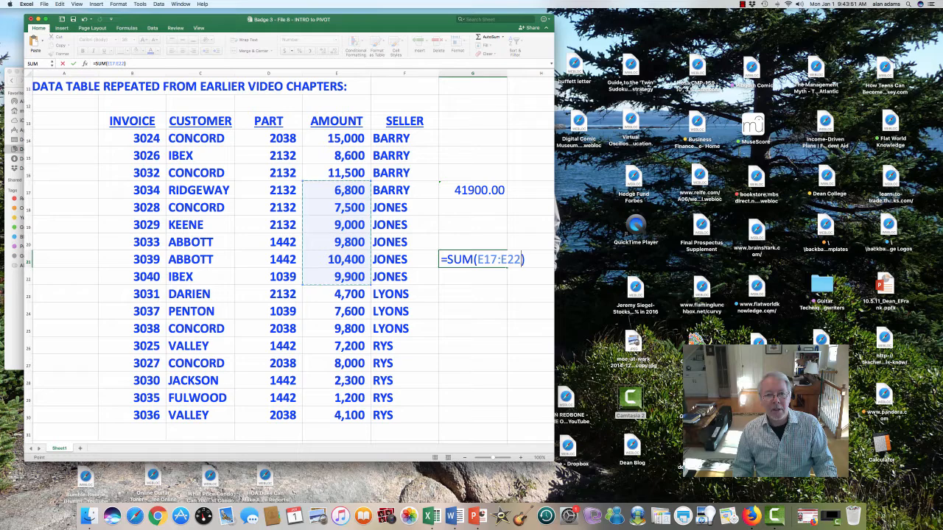
key(Return)
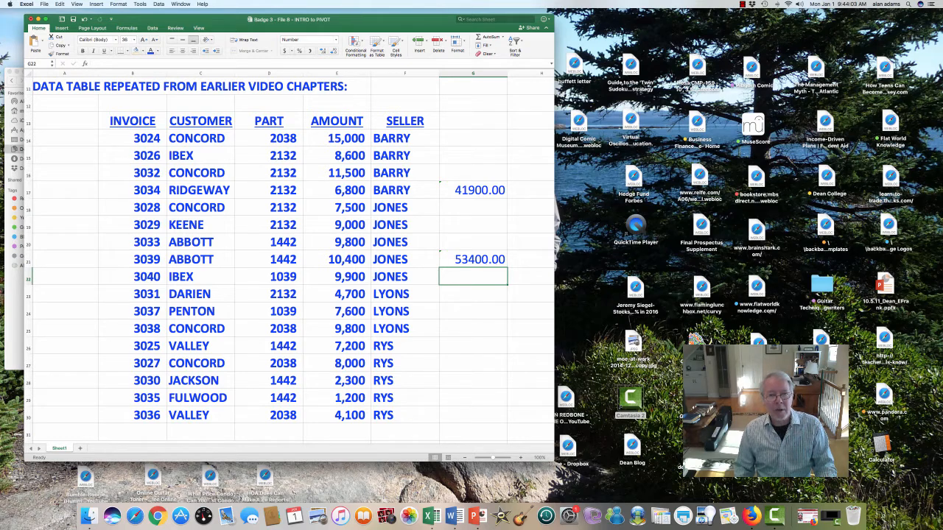
click(337, 190)
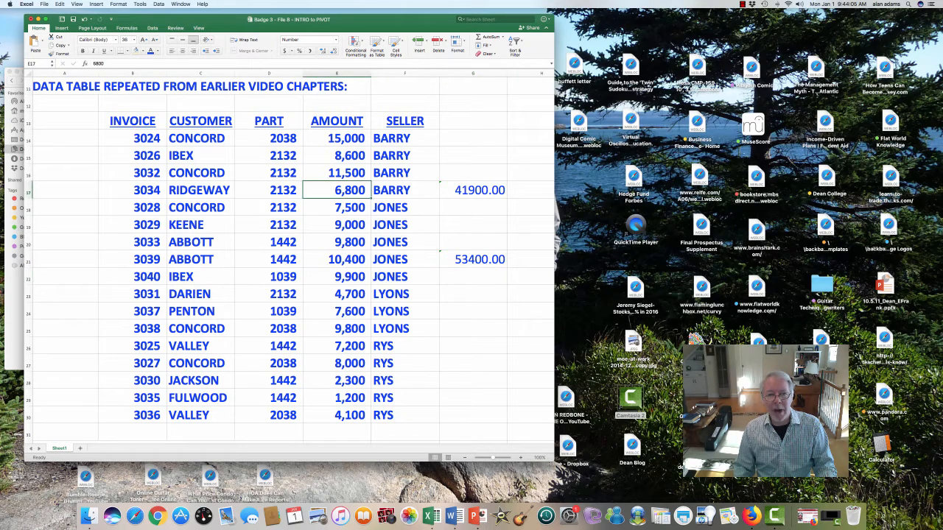
click(473, 259)
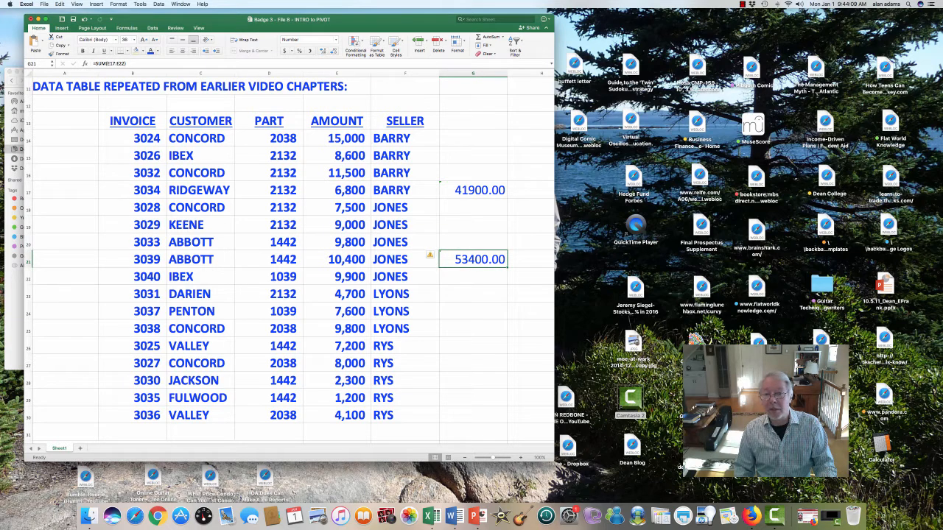
click(337, 277)
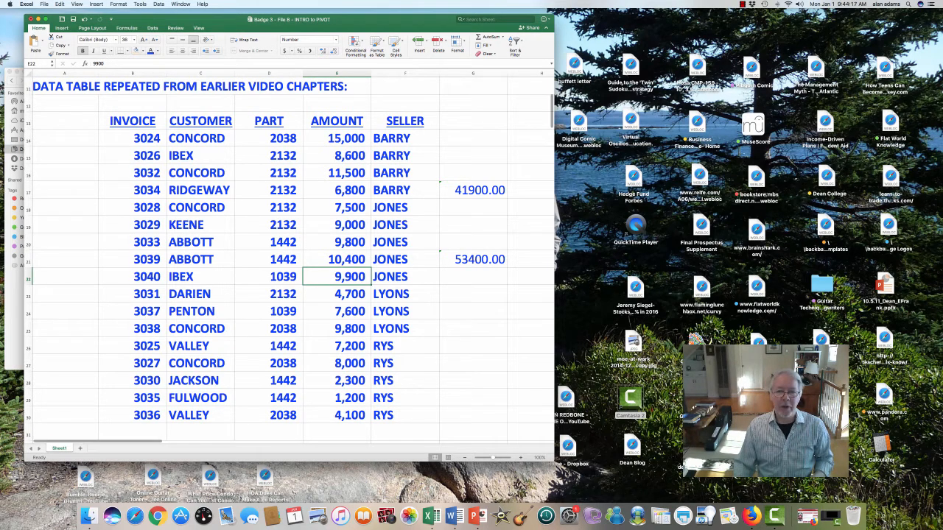
Clear the seller totals from G15:G24.
click(472, 156)
drag(473, 156, 473, 315)
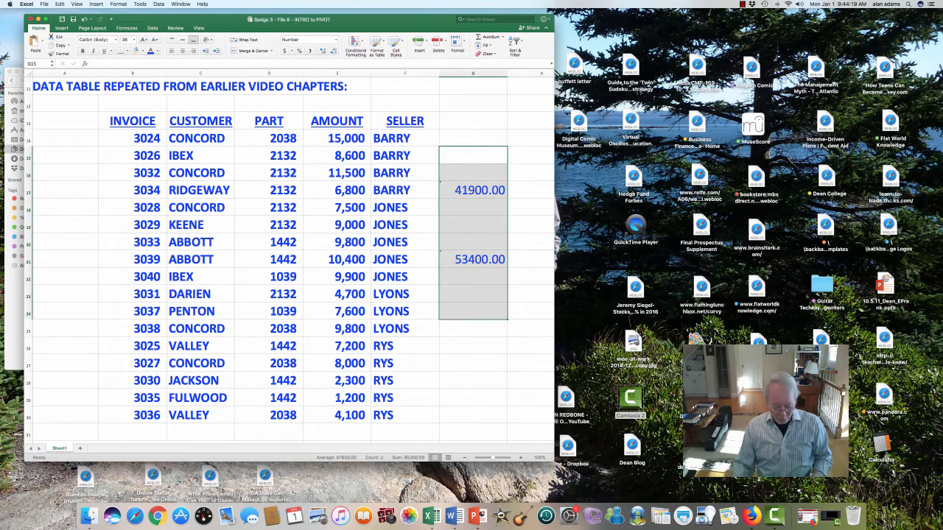
key(Delete)
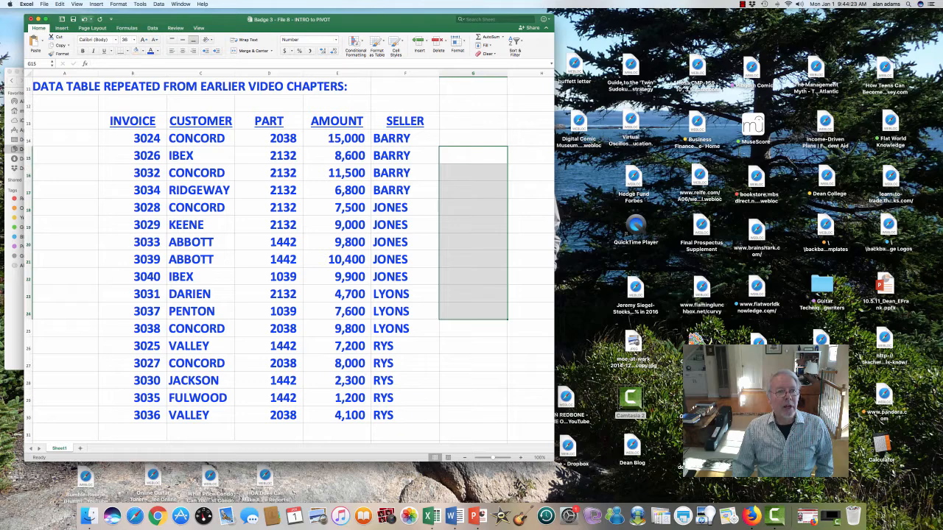
Undo the clearing, both seller totals and the sort by seller, restoring the invoice-number order.
key(super+z)
key(super+z)
key(super+z)
key(super+z)
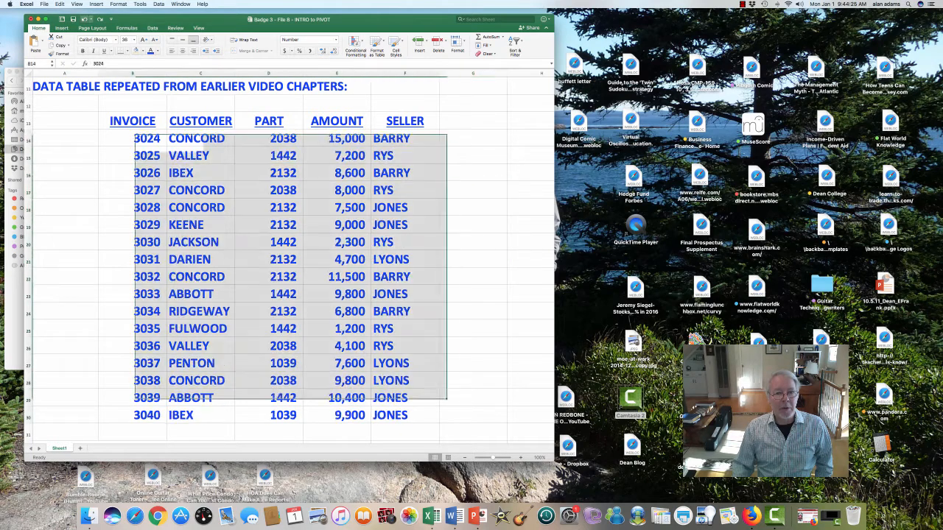
click(200, 190)
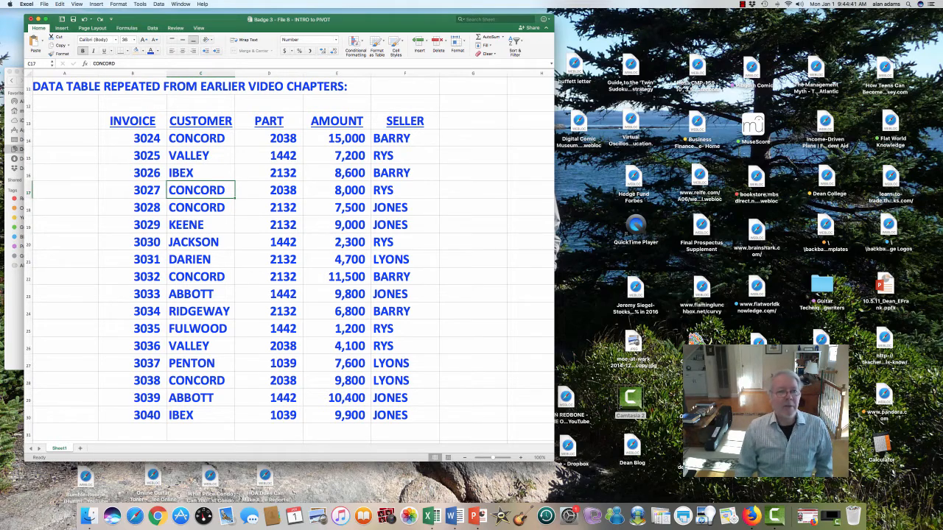
Create a PivotTable on a new worksheet from the invoice data with headers in B13:F30.
drag(133, 121, 406, 415)
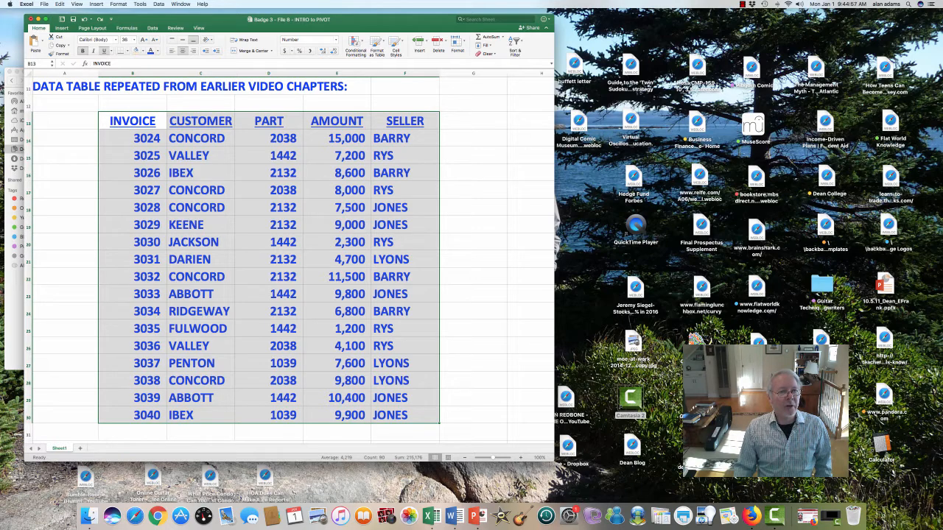
click(61, 28)
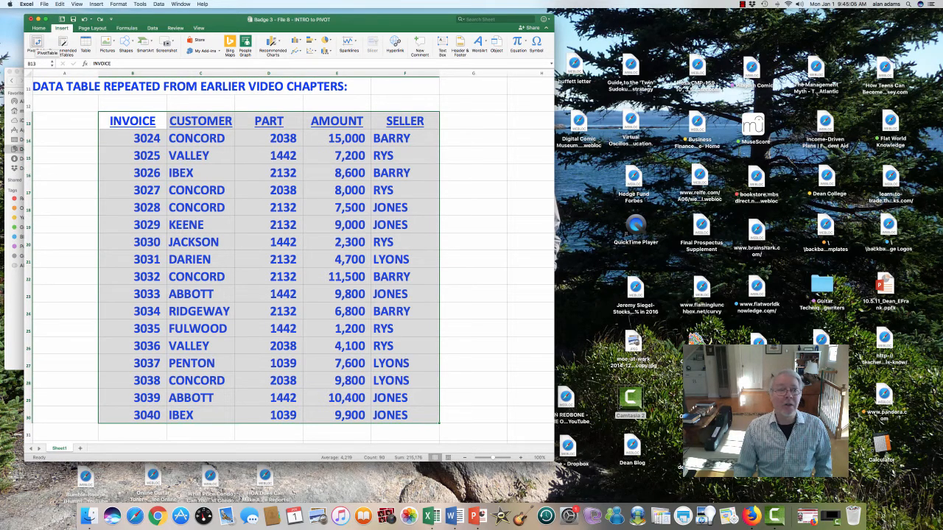
click(35, 42)
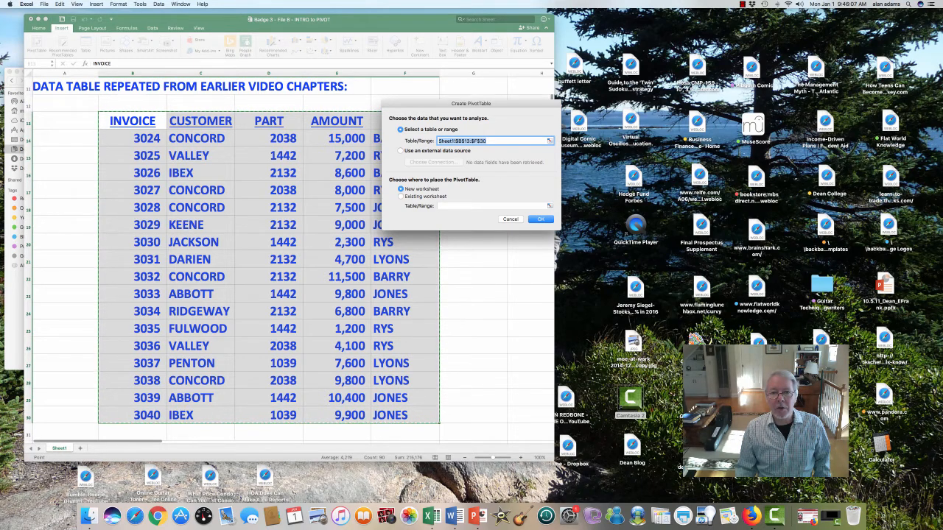
key(Return)
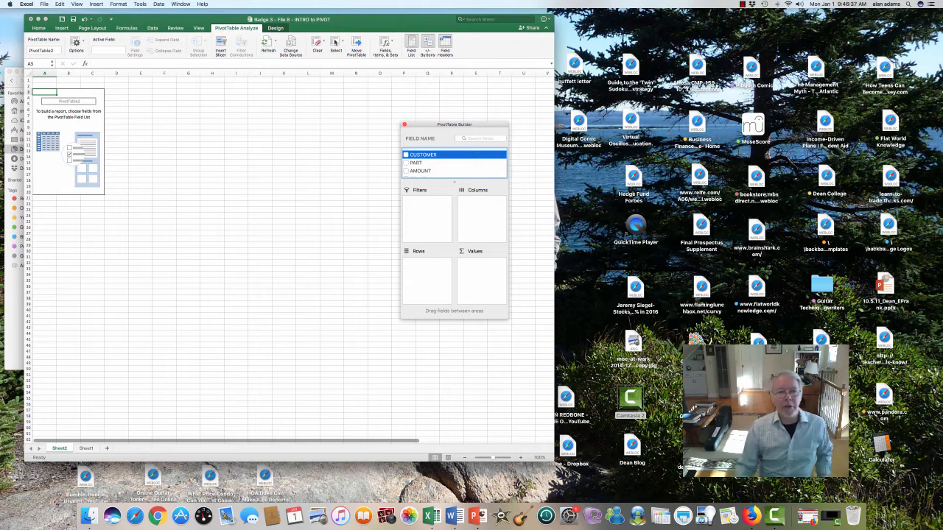
Move the PivotTable Builder closer to the report, and add the SELLER field to the Values area.
drag(455, 125, 415, 94)
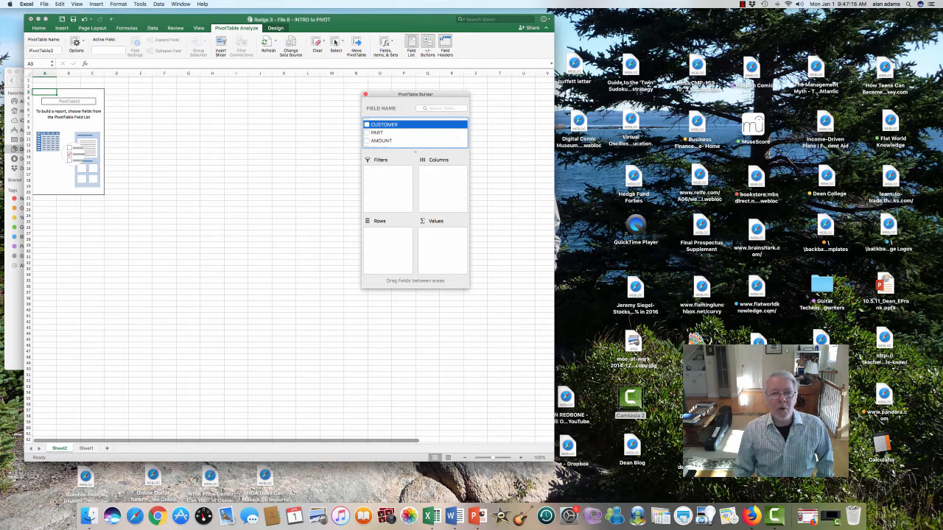
scroll(416, 134, down, 1)
scroll(415, 134, up, 2)
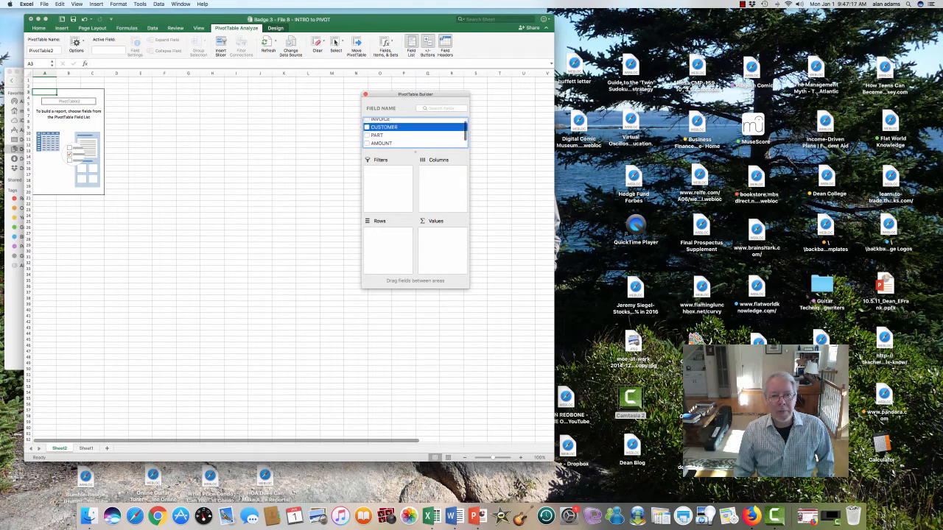
scroll(415, 132, down, 2)
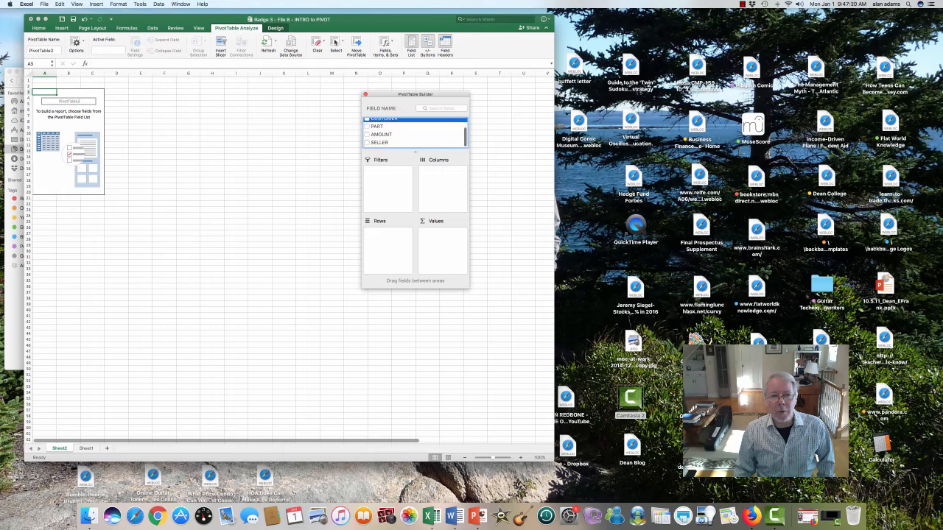
scroll(415, 133, up, 1)
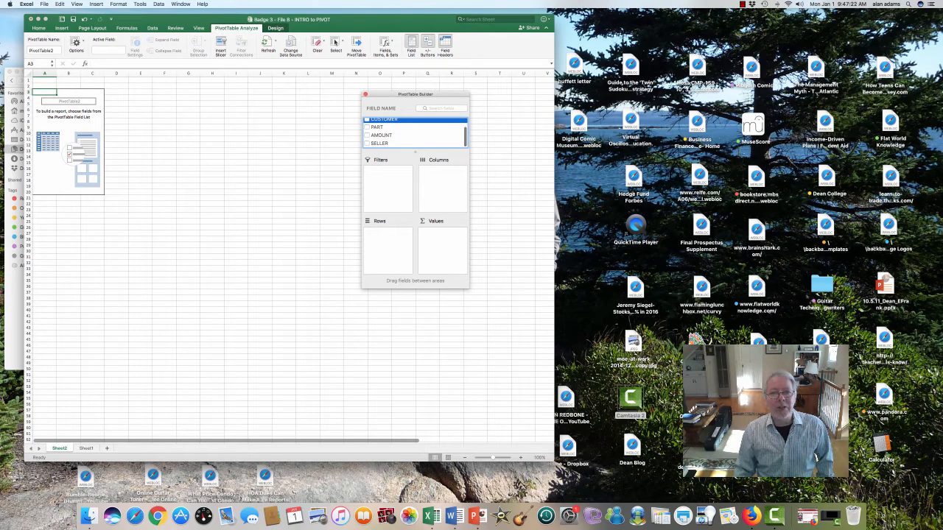
drag(380, 143, 442, 247)
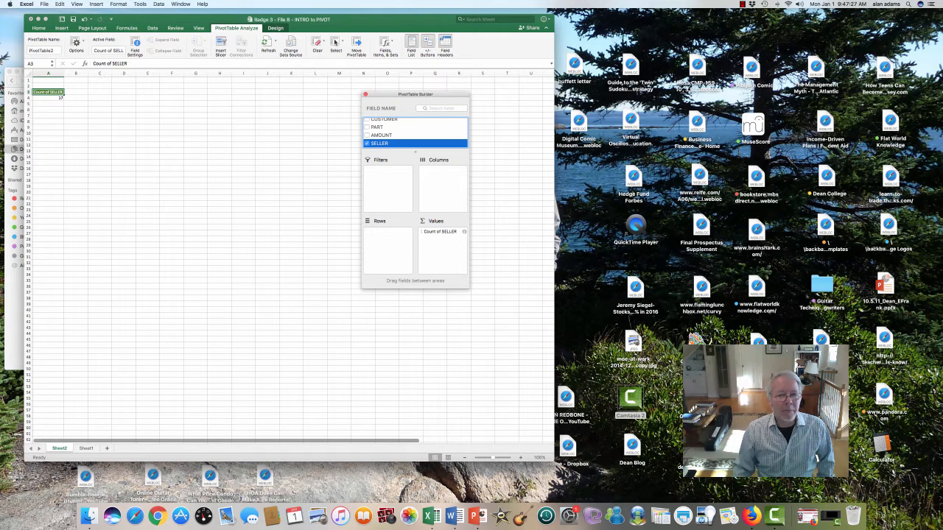
Enlarge the view of the pivot table worksheet to 220%.
click(86, 449)
click(521, 457)
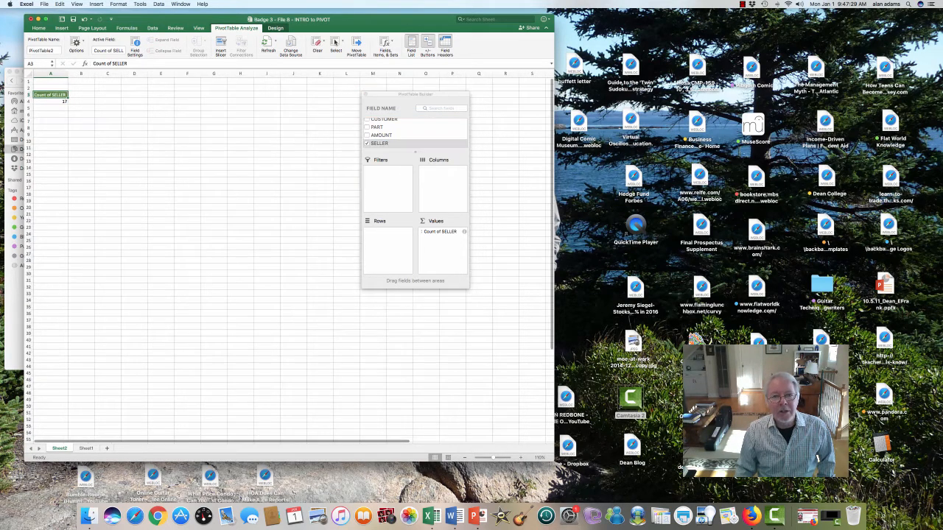
click(521, 457)
click(521, 457)
click(521, 457)
click(521, 457)
click(520, 457)
click(521, 458)
click(521, 457)
click(521, 457)
click(521, 457)
click(520, 457)
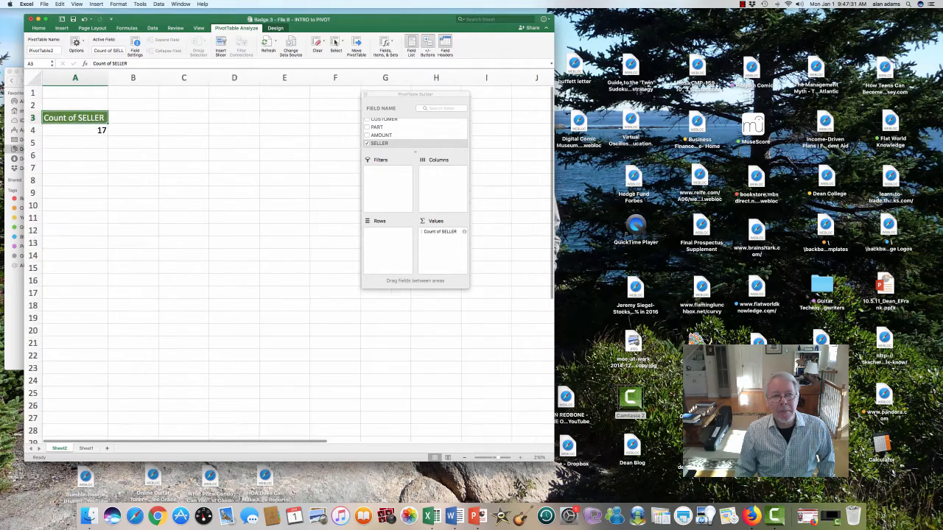
click(520, 457)
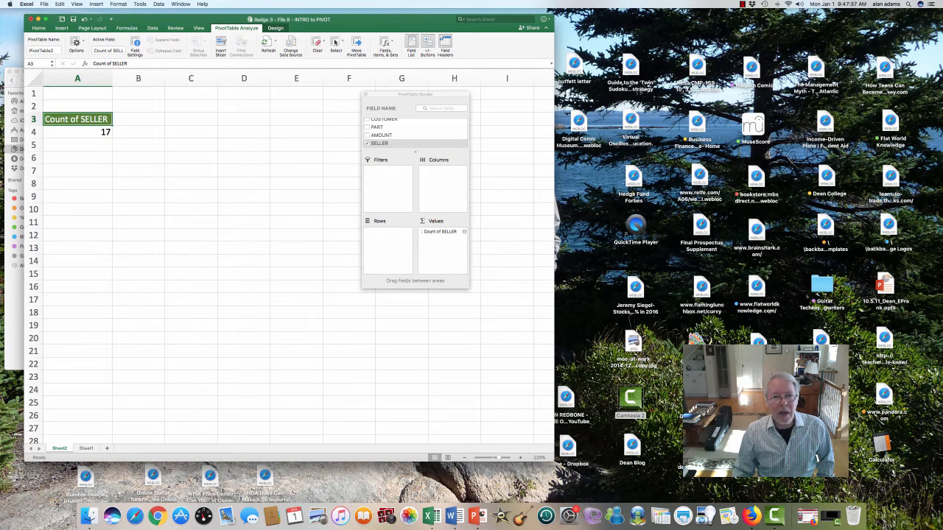
Add the AMOUNT field to the pivot table's Values area as a sum, beside the seller count.
click(380, 143)
click(381, 135)
click(367, 135)
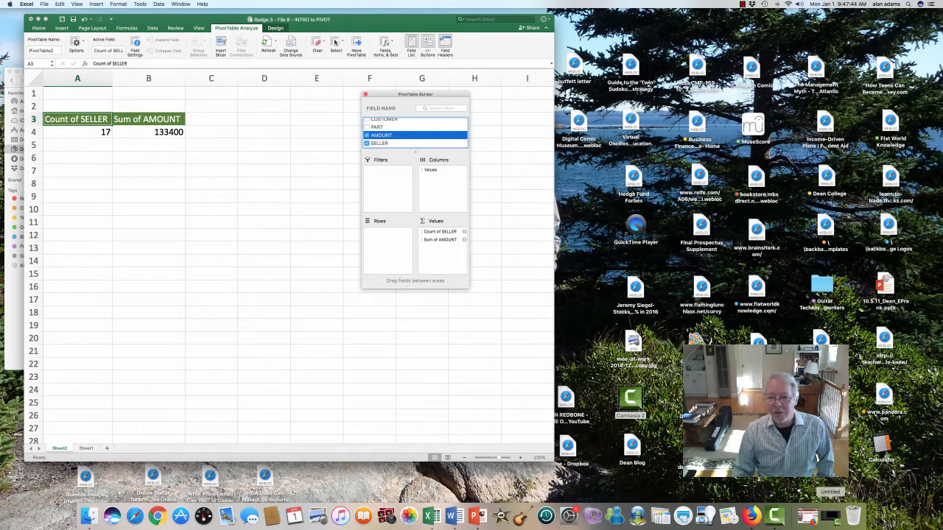
click(830, 517)
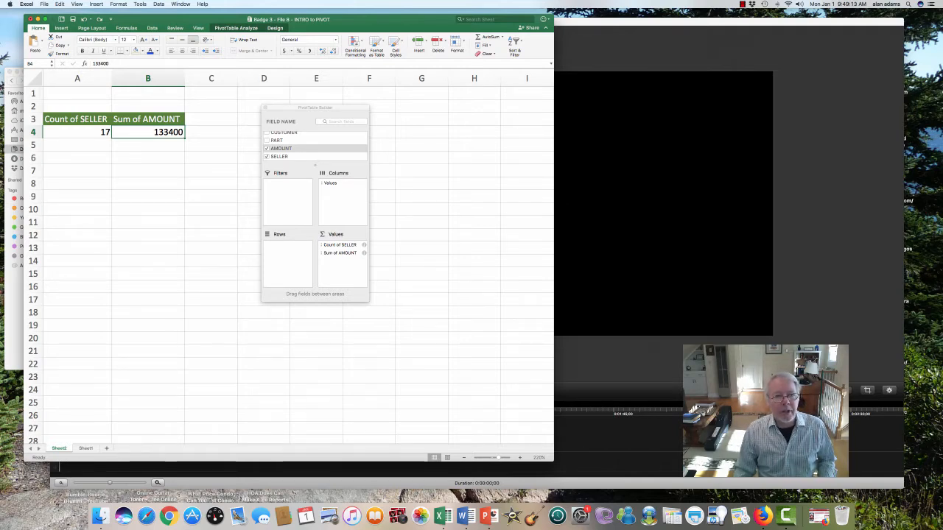
Move the PivotTable Builder farther away from the report, and transfer the SELLER field from Values to Rows.
click(342, 263)
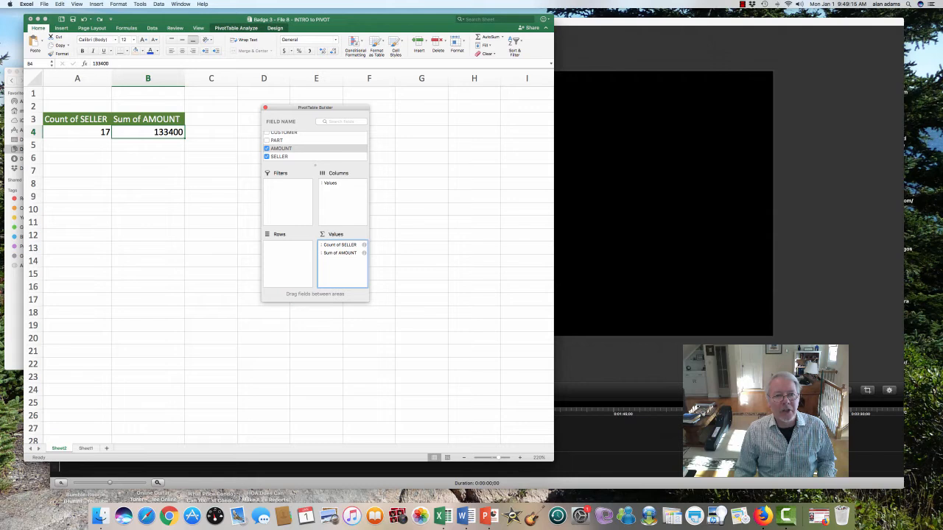
drag(316, 108, 400, 118)
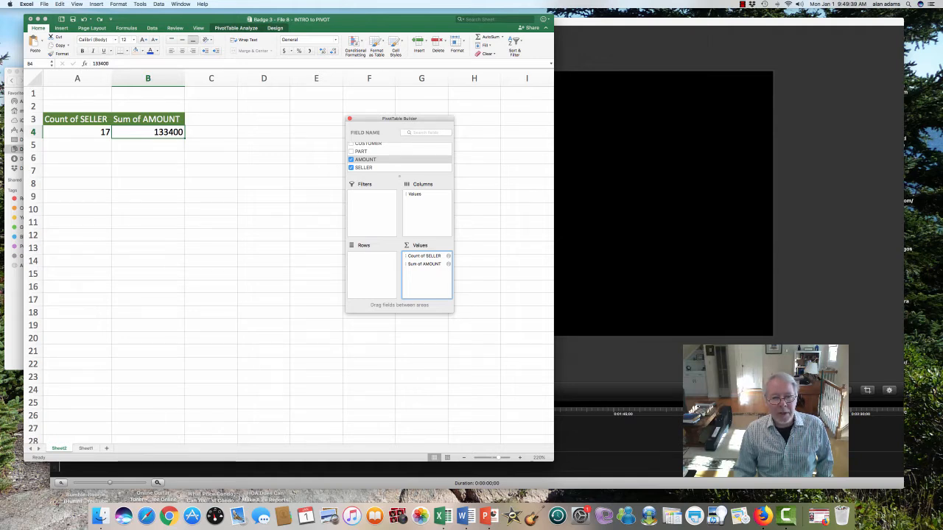
drag(425, 256, 375, 272)
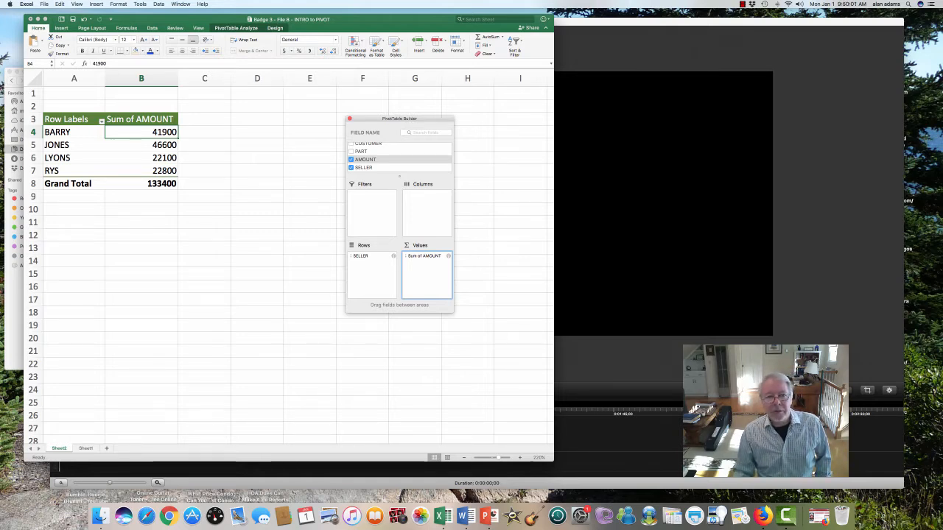
Undo the transfer of the SELLER field to Rows, and repeat it from the Values area.
click(83, 19)
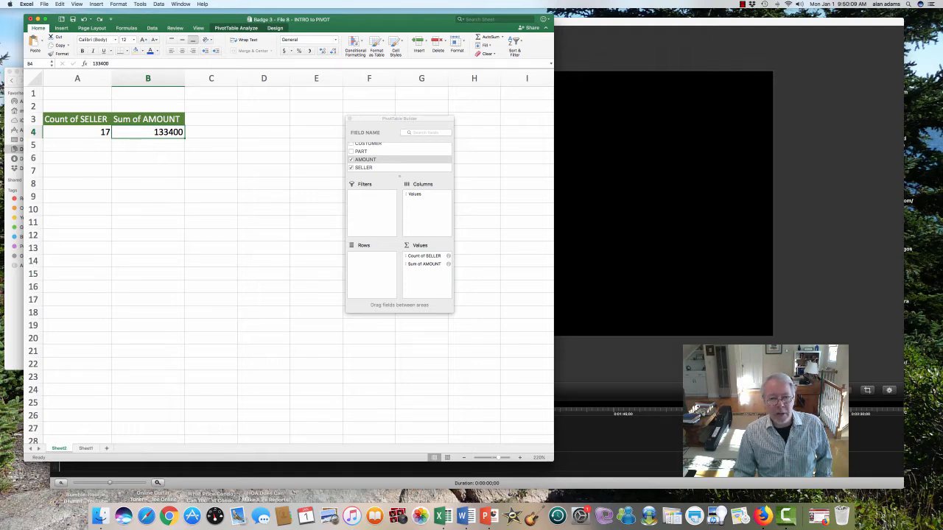
drag(424, 255, 375, 274)
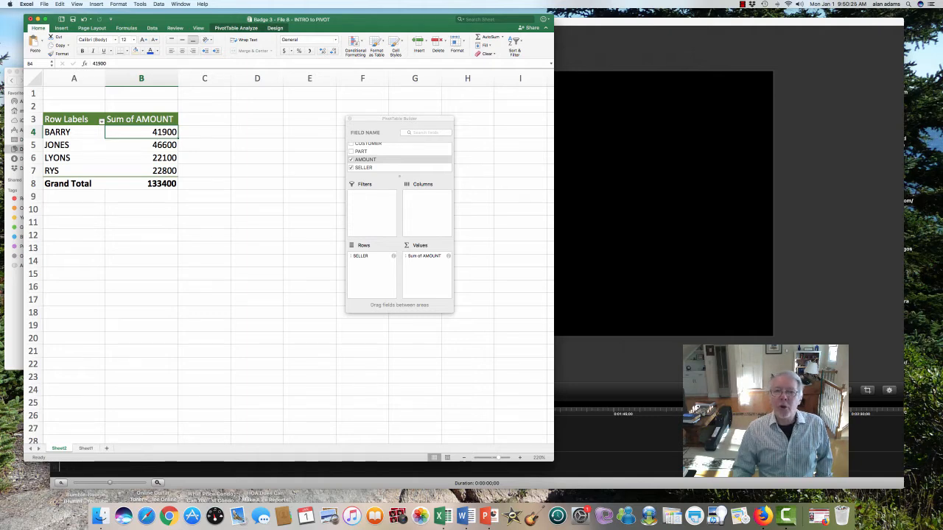
Examine the summed AMOUNT of each seller and the grand total in the pivot table.
click(141, 184)
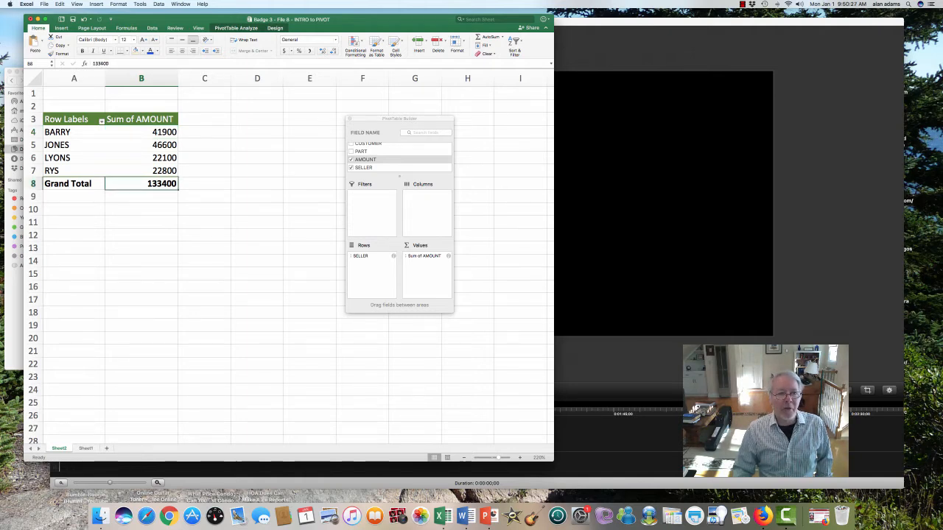
key(Up)
key(Up)
key(Up)
key(Up)
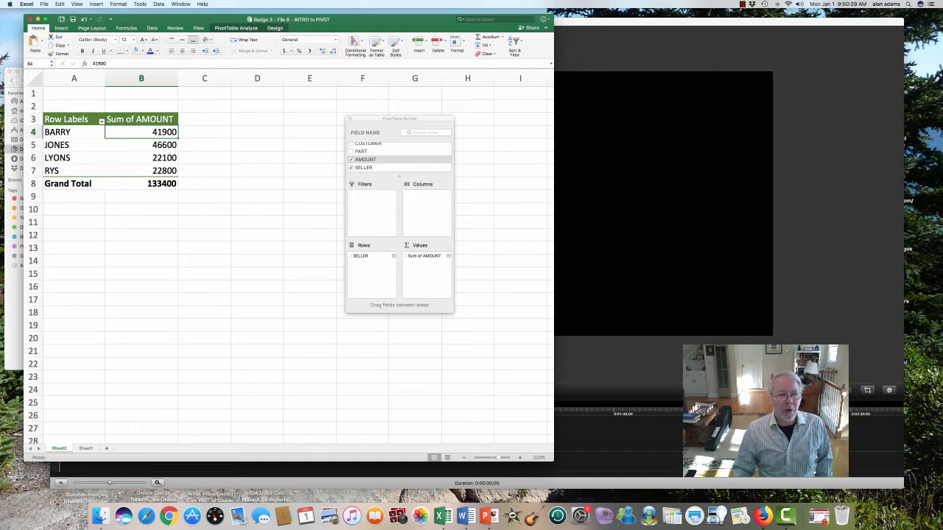
key(Down)
key(Down)
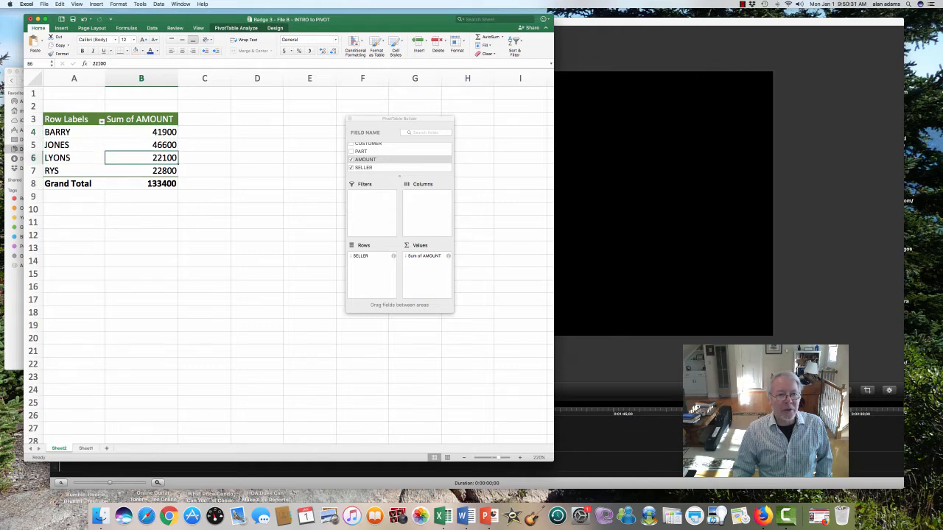
key(Down)
key(Down)
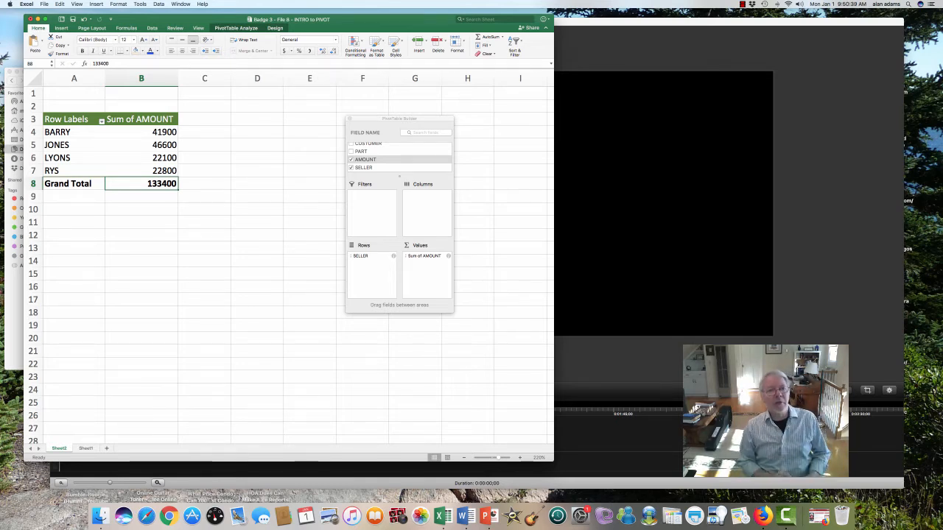
Select a cell outside the pivot table, return to the report to bring back the builder, and add the CUSTOMER field to Rows beneath SELLER.
click(257, 300)
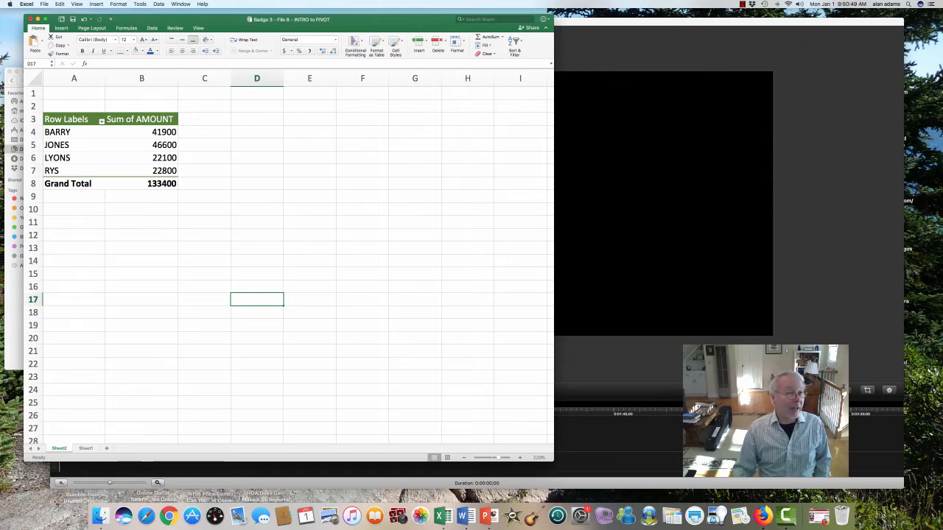
click(142, 145)
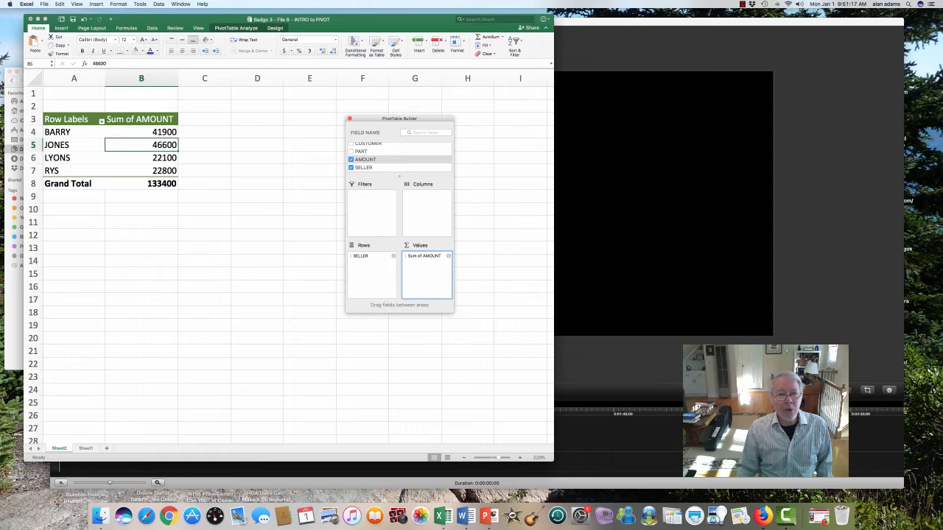
scroll(399, 156, up, 2)
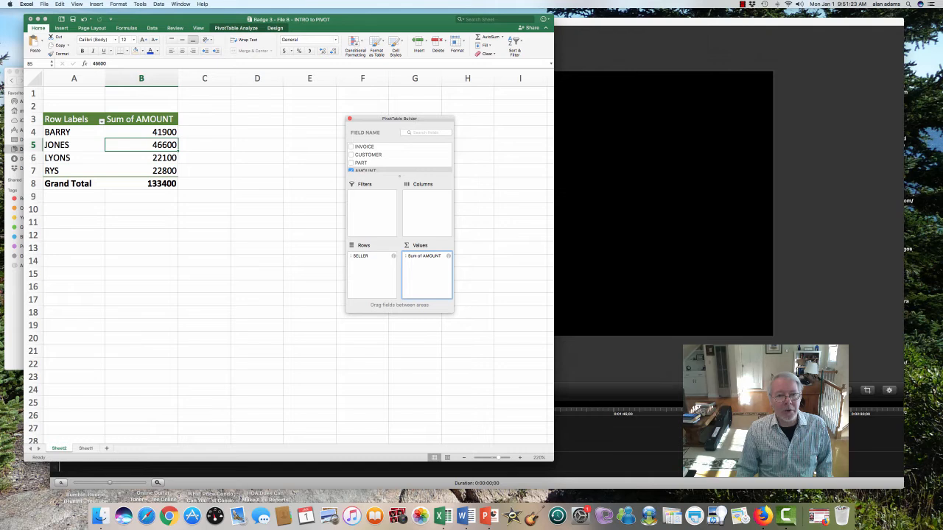
click(352, 154)
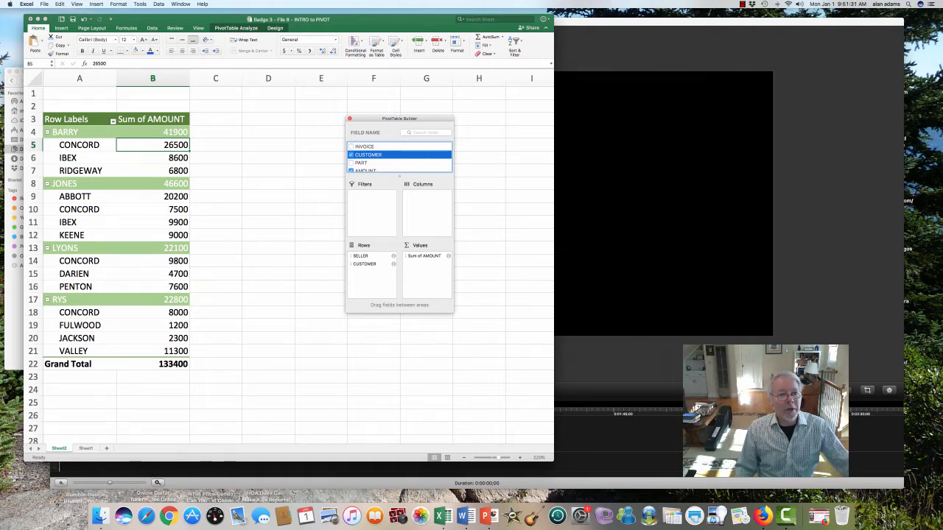
Examine how the first two sellers' amounts break down by customer in the pivot table.
click(153, 145)
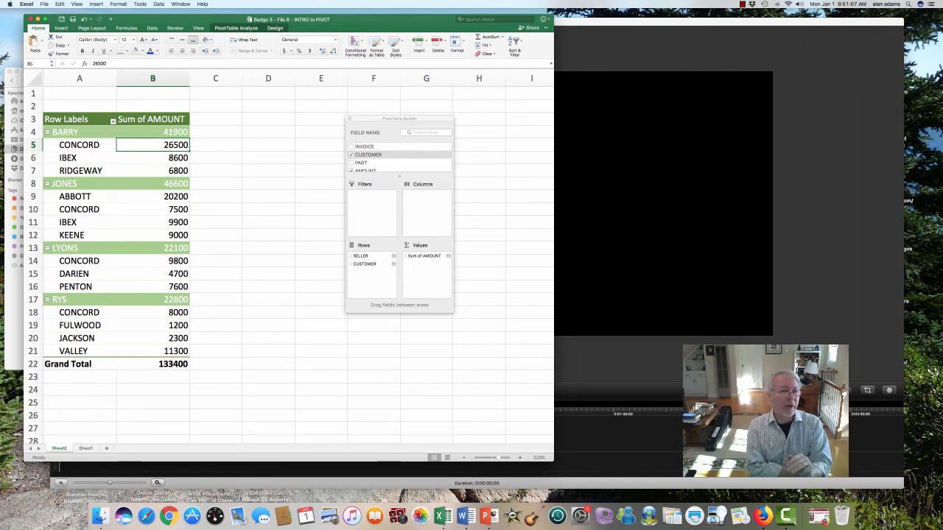
scroll(295, 258, down, 1)
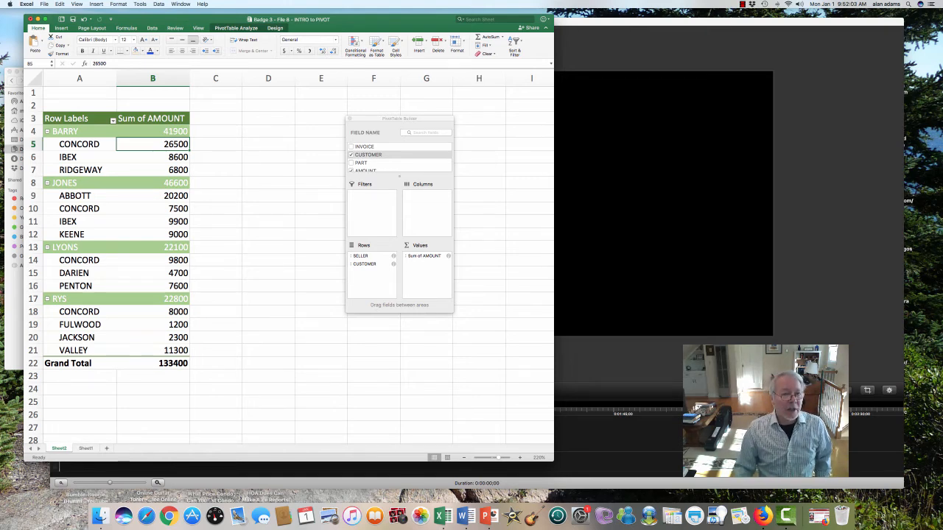
click(79, 196)
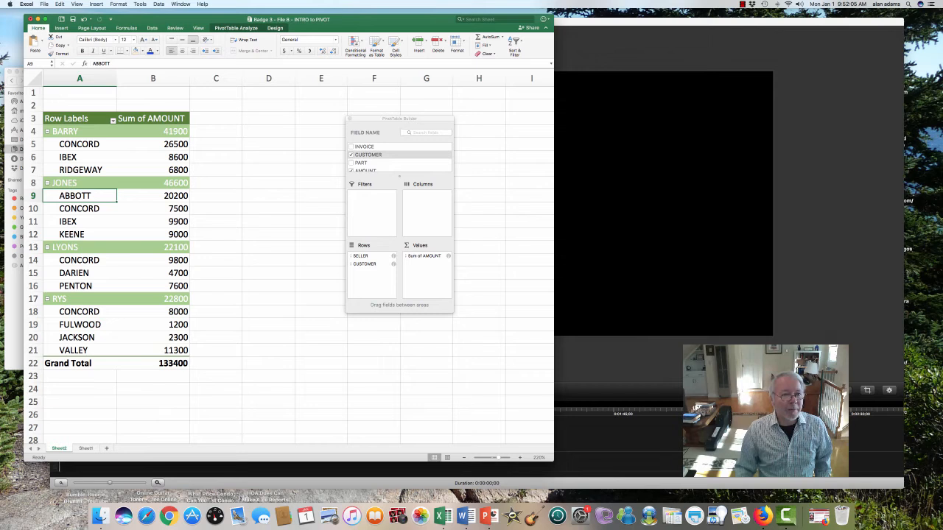
click(79, 208)
click(80, 222)
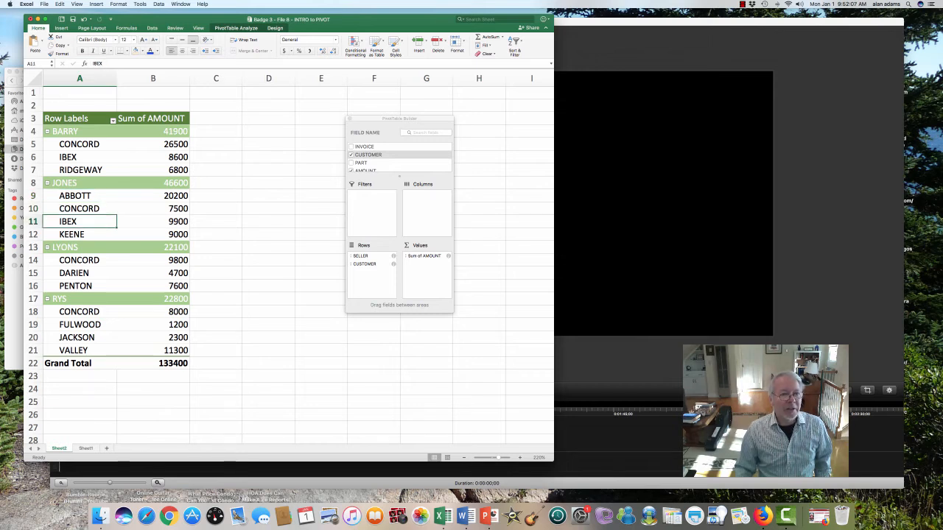
click(79, 234)
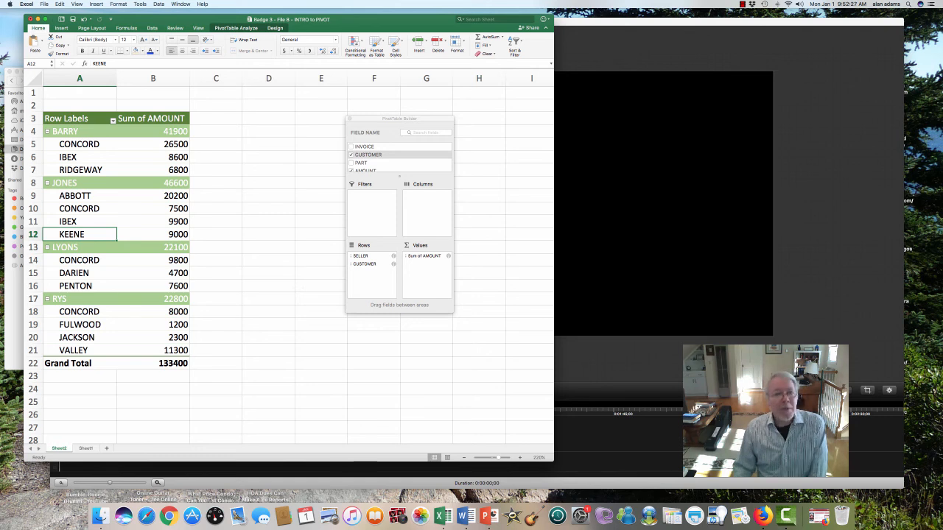
key(alt+super+2)
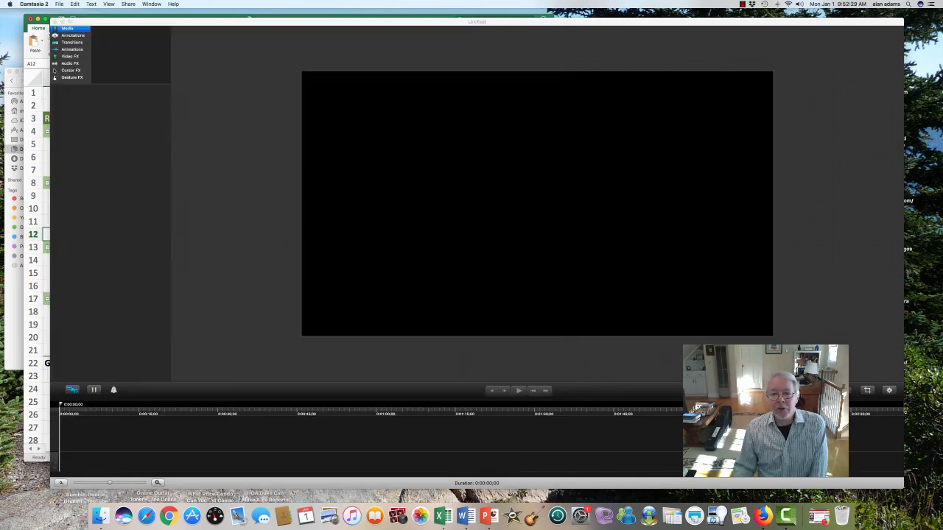